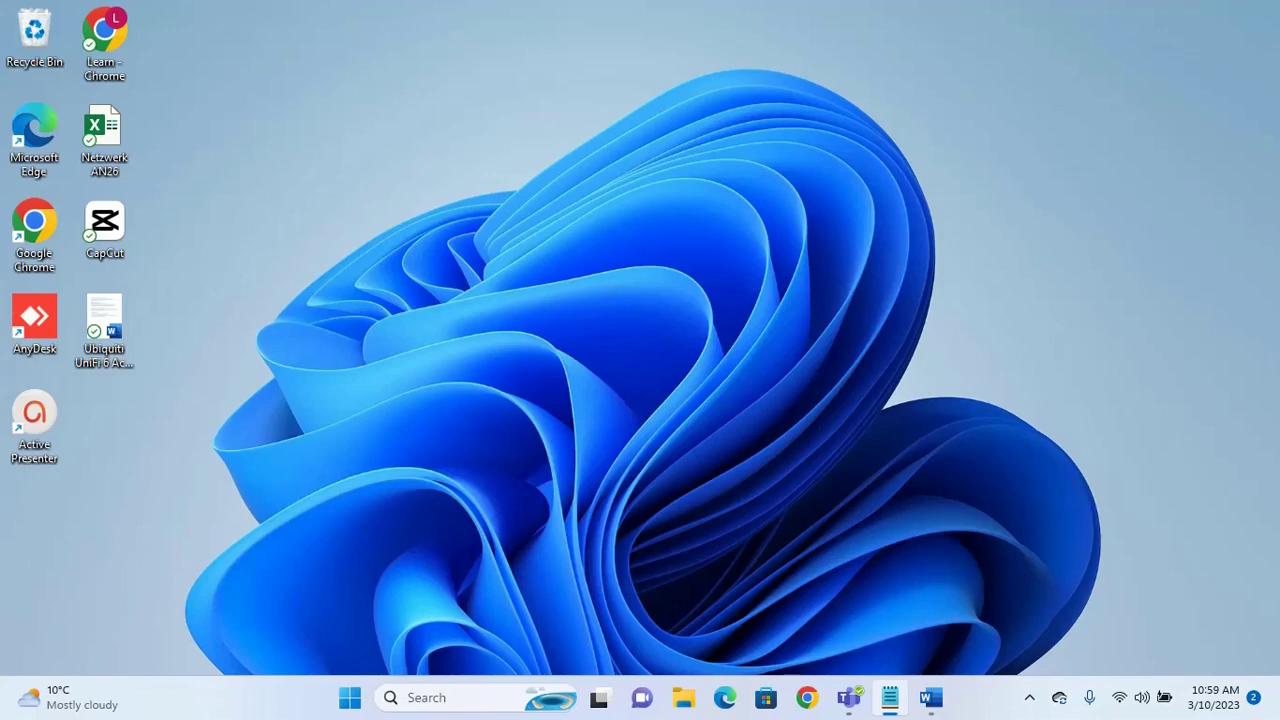
# Launch Settings from Windows search ('se') and go to the Windows Update page
pyautogui.click(421, 698)
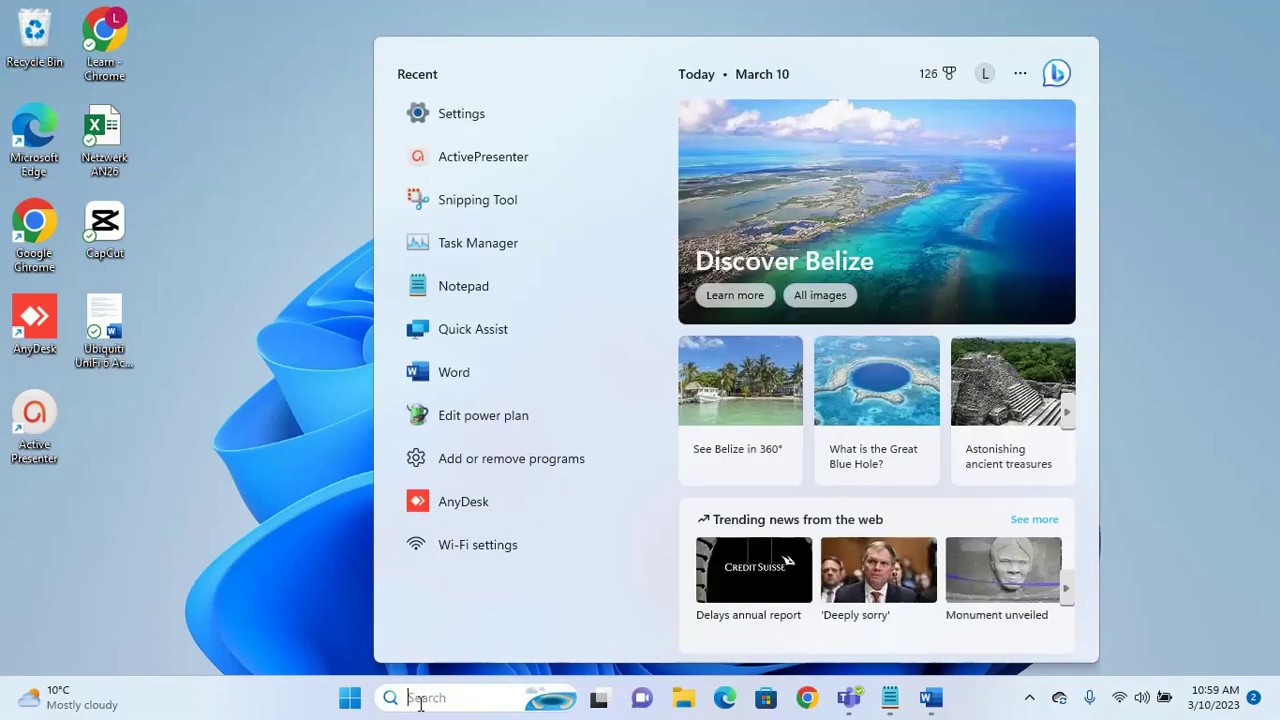
pyautogui.write('se')
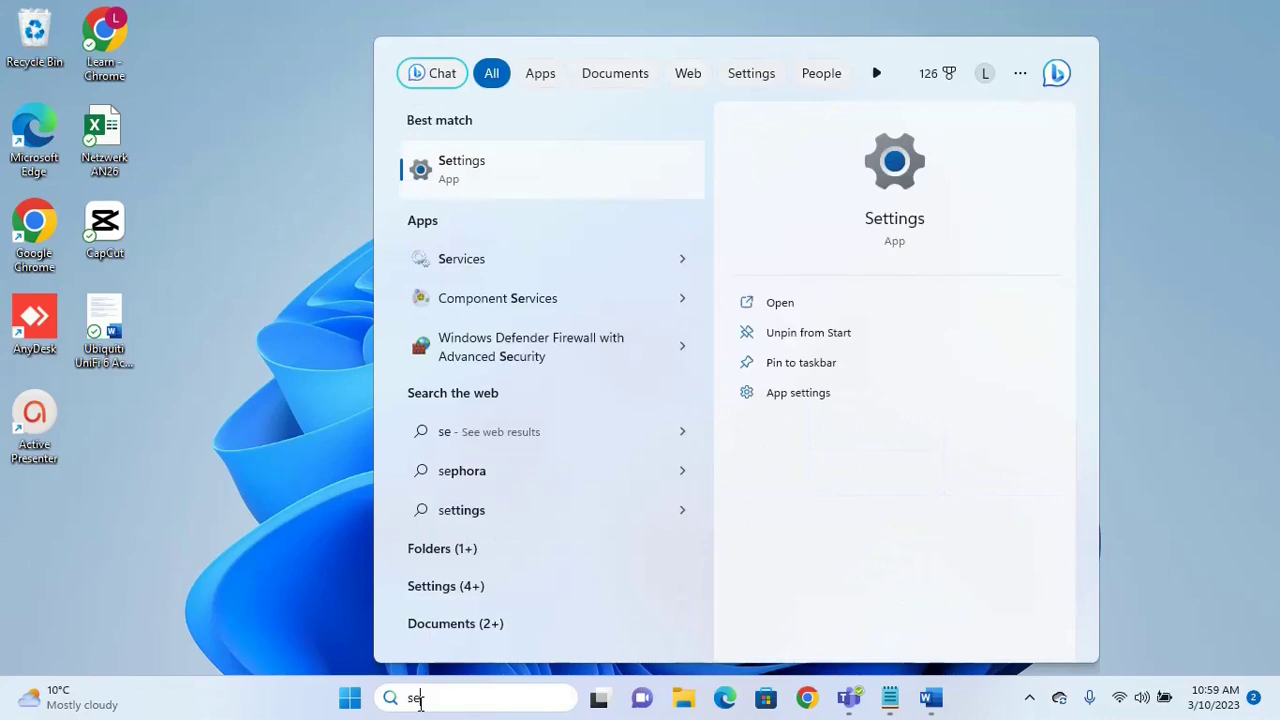
pyautogui.click(443, 167)
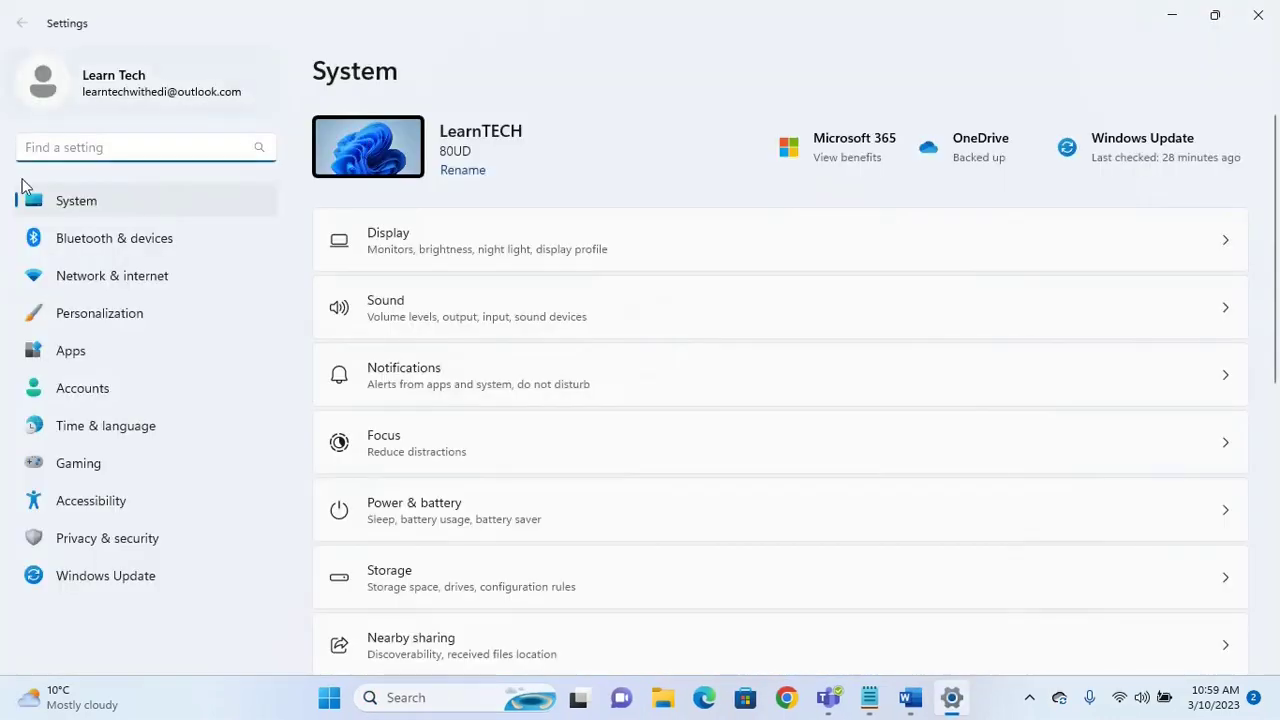
pyautogui.click(137, 575)
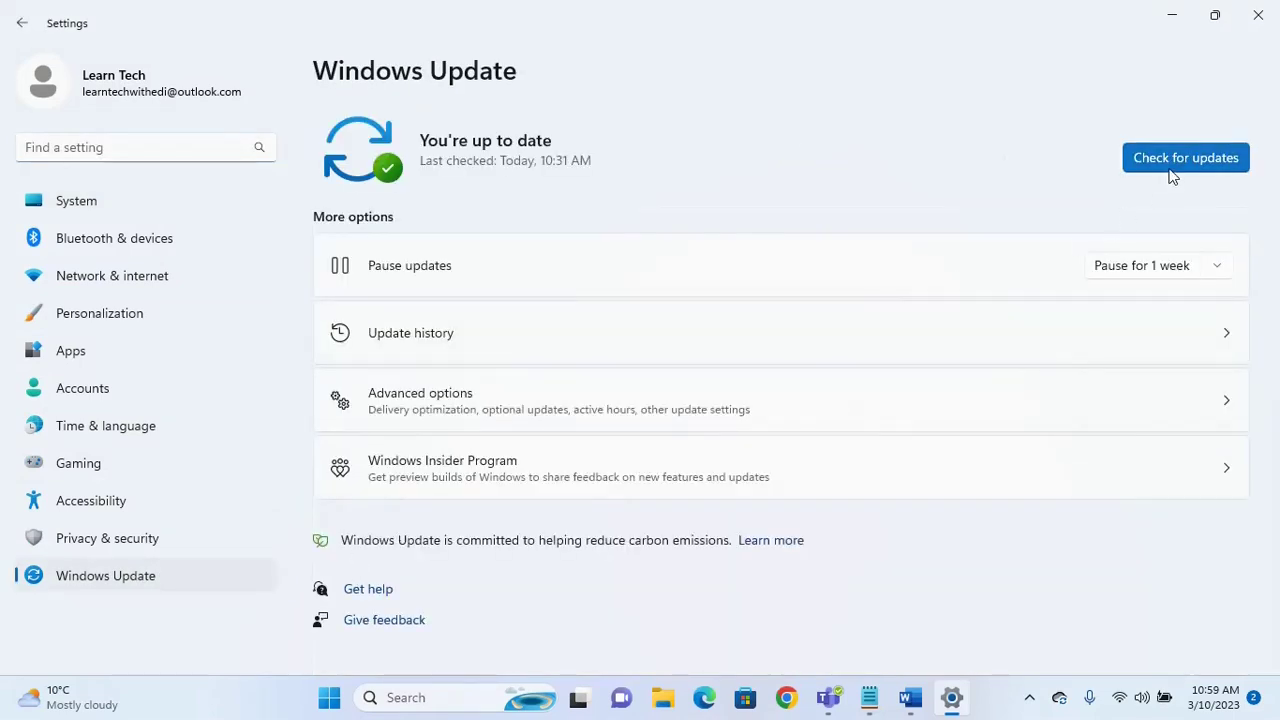
# Run a fresh check for Windows updates, which finds the PC up to date
pyautogui.click(1172, 170)
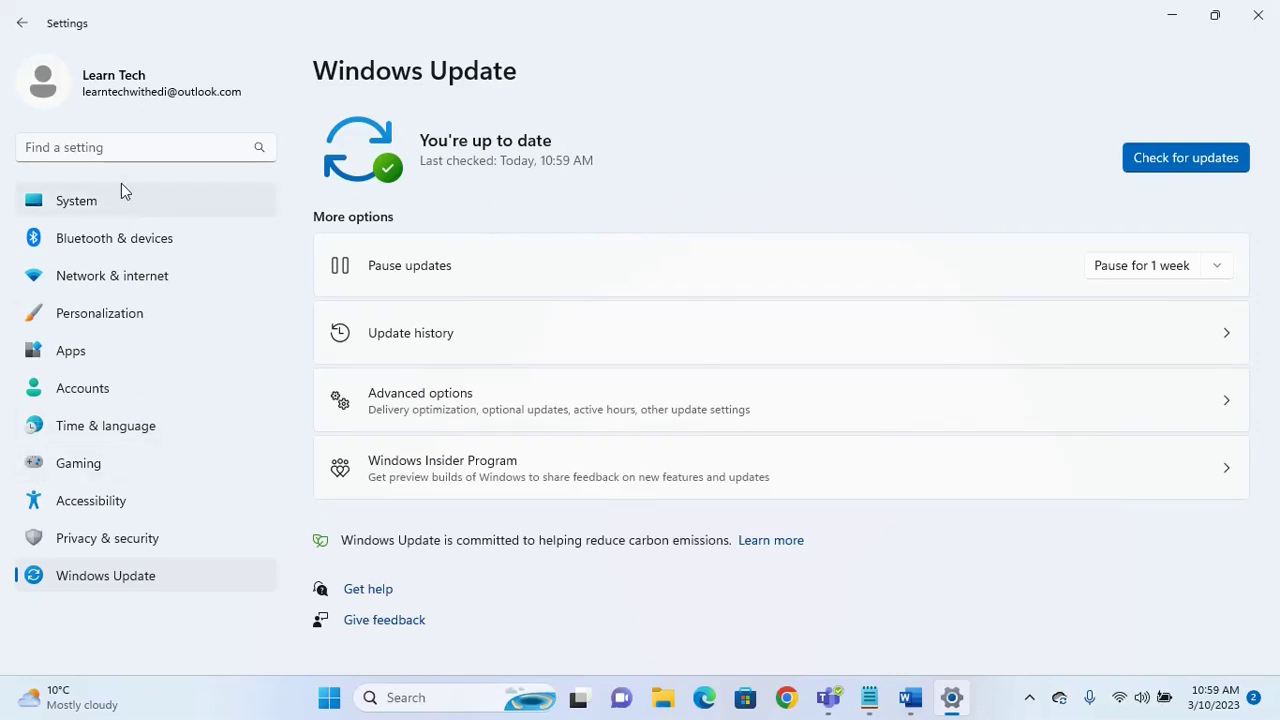
# Open System > About and highlight the OS build number 22621.1344
pyautogui.click(97, 205)
pyautogui.scroll(-5, 603, 300)
pyautogui.scroll(-2, 668, 428)
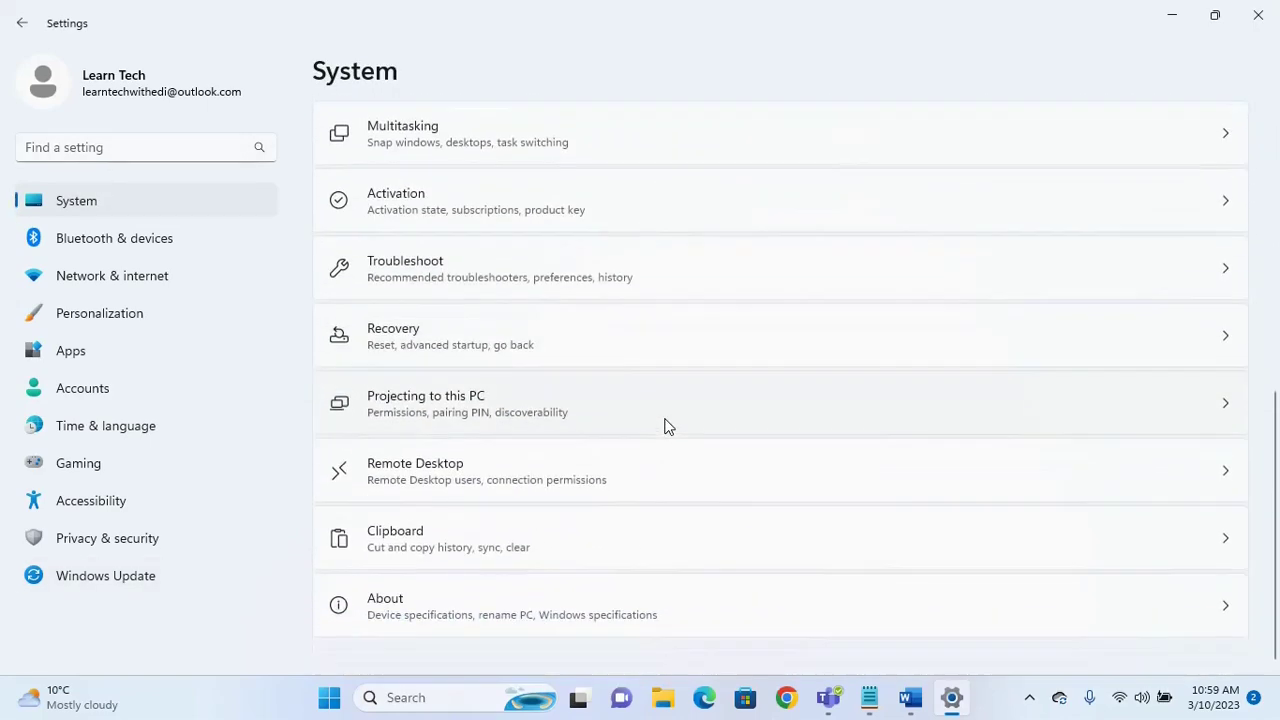
pyautogui.click(443, 620)
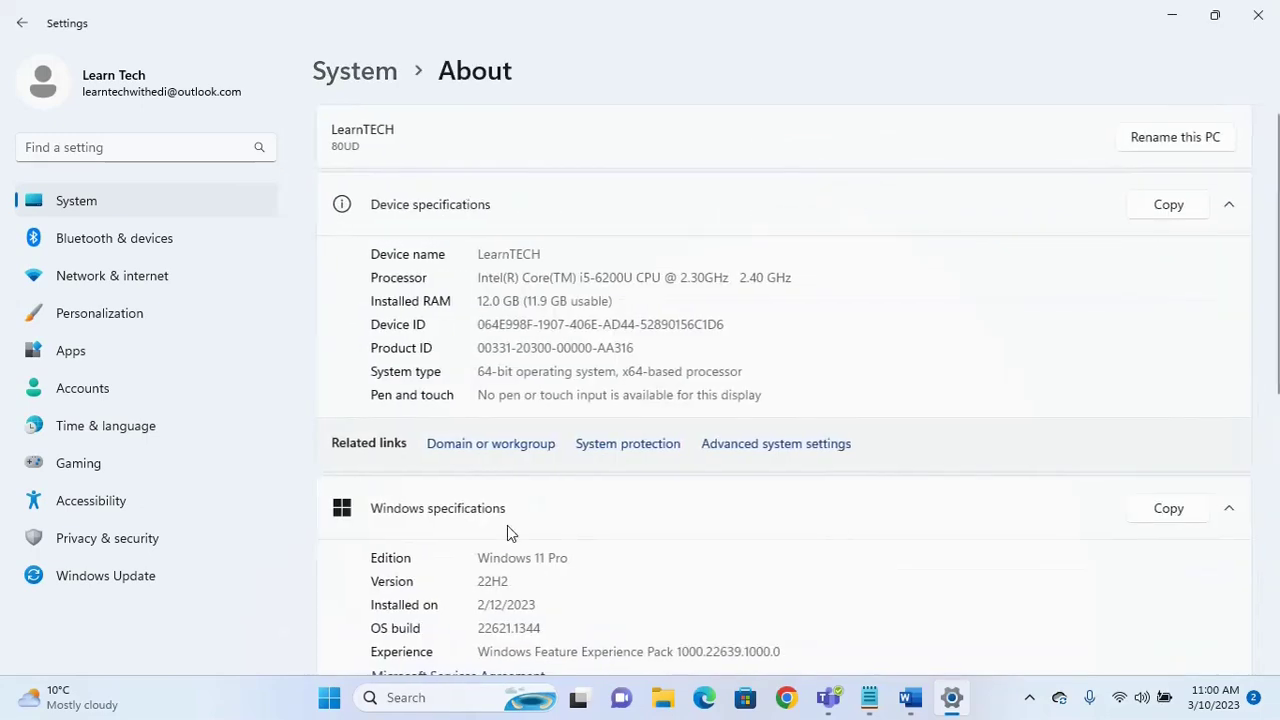
pyautogui.scroll(-2, 590, 520)
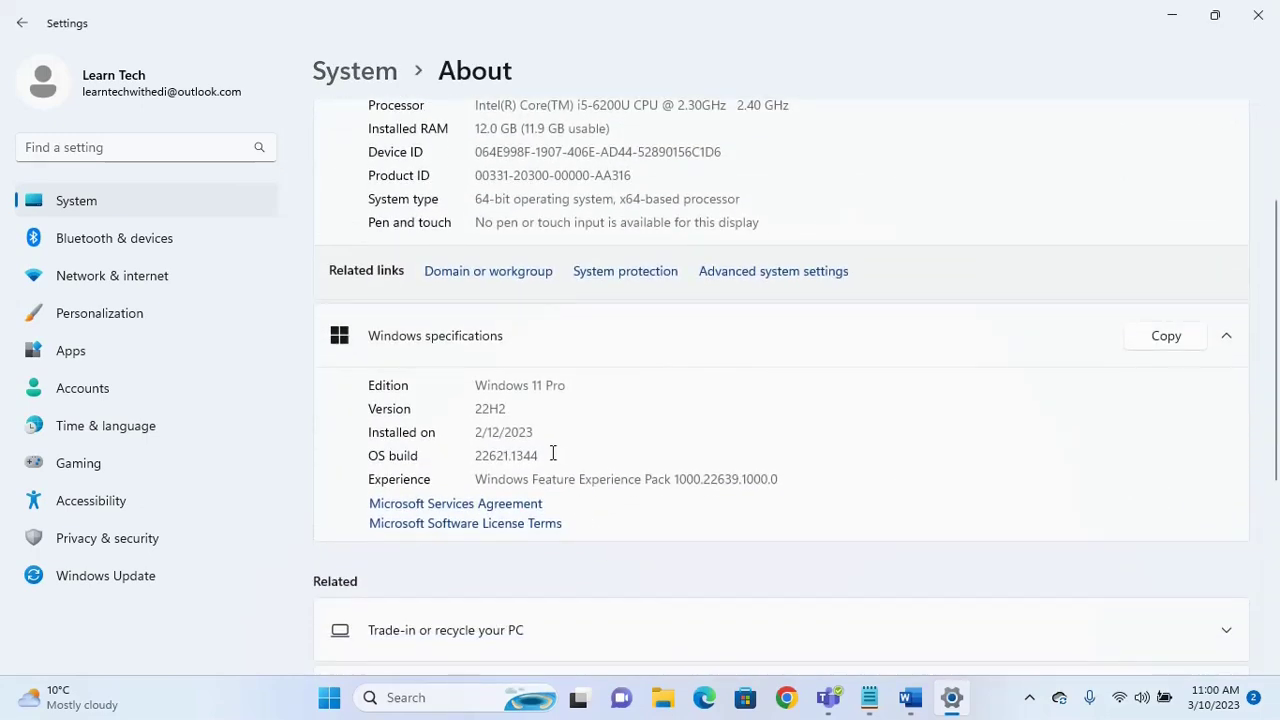
pyautogui.moveTo(553, 453); pyautogui.dragTo(465, 458)
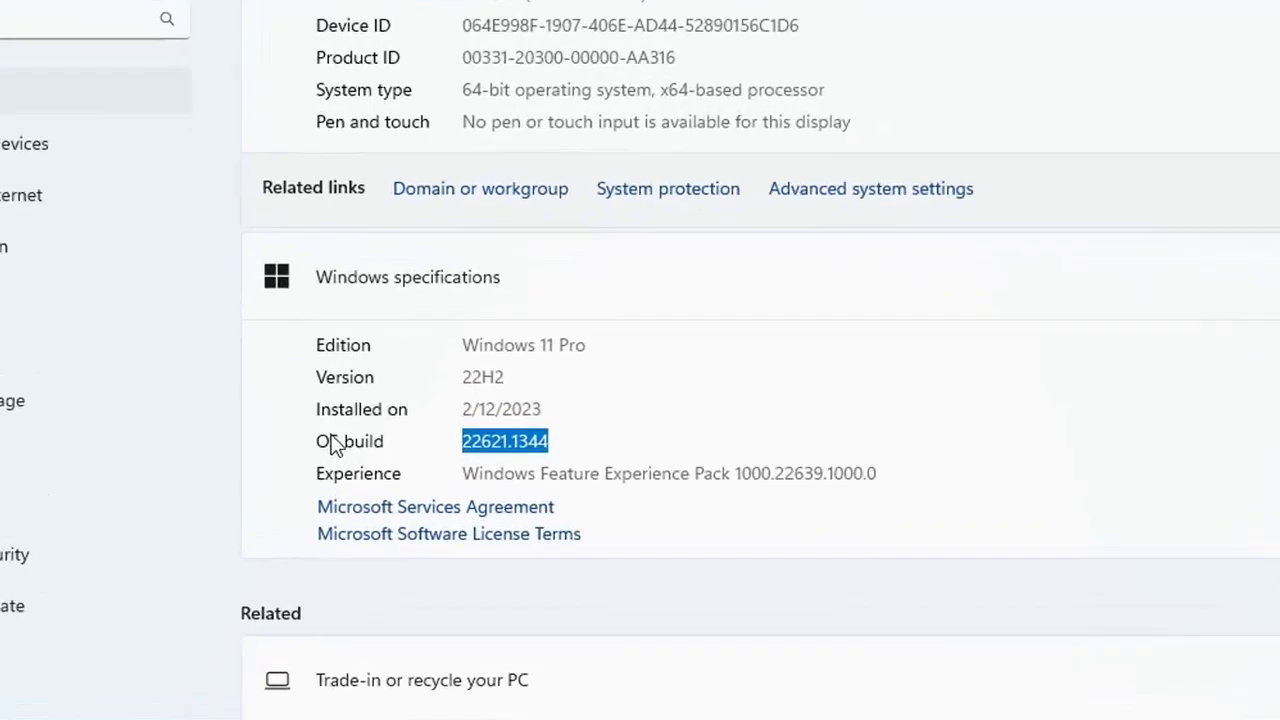
pyautogui.click(439, 416)
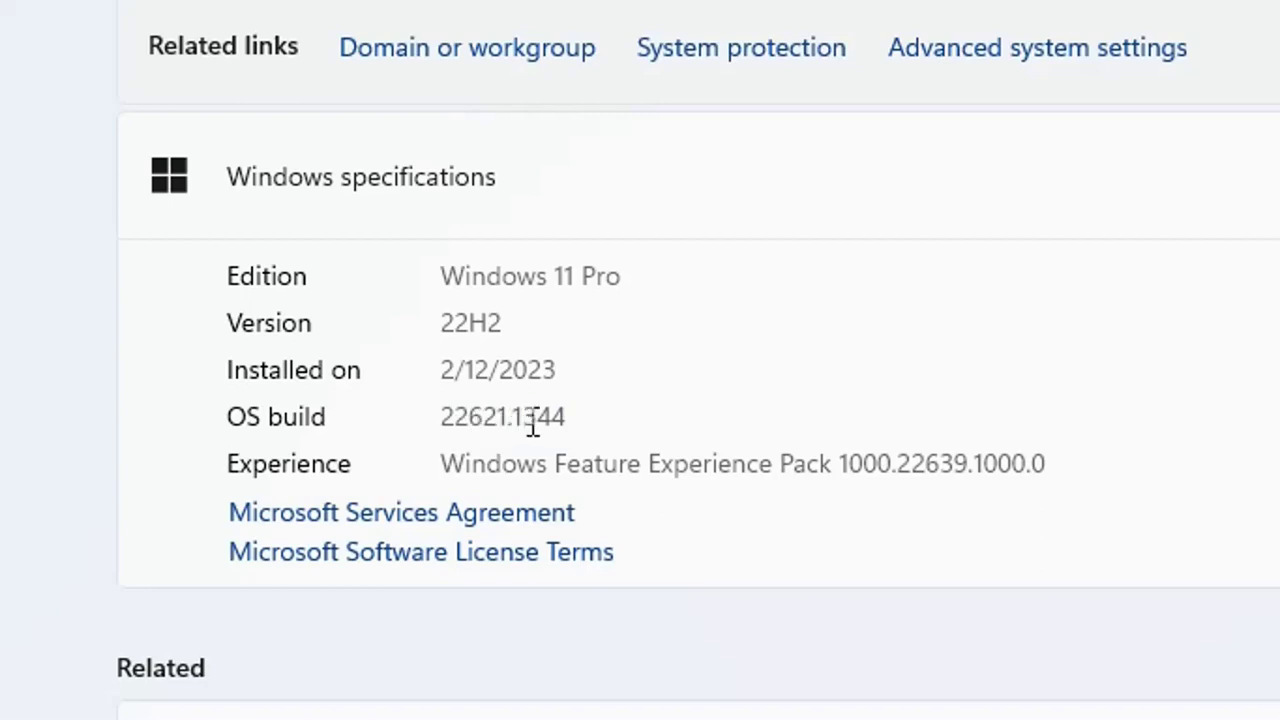
pyautogui.moveTo(572, 416); pyautogui.dragTo(361, 422)
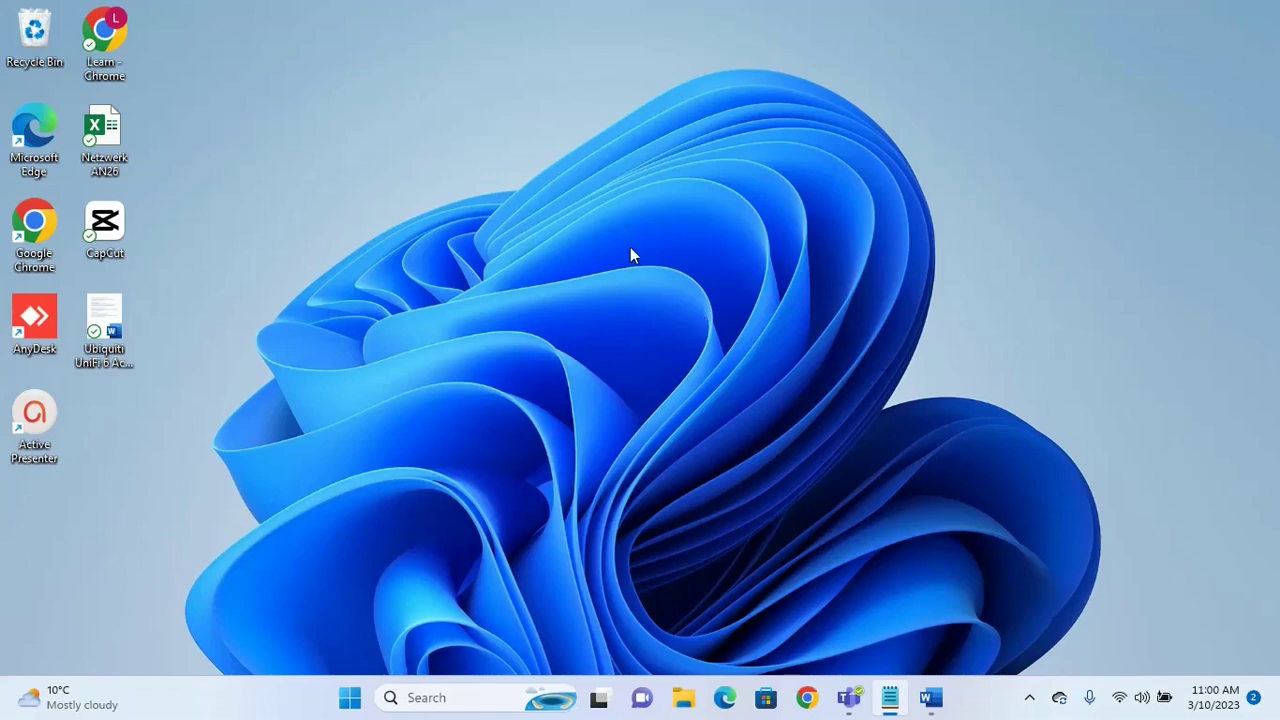
# Open Taskbar settings from the taskbar's right-click menu
pyautogui.click(443, 697)
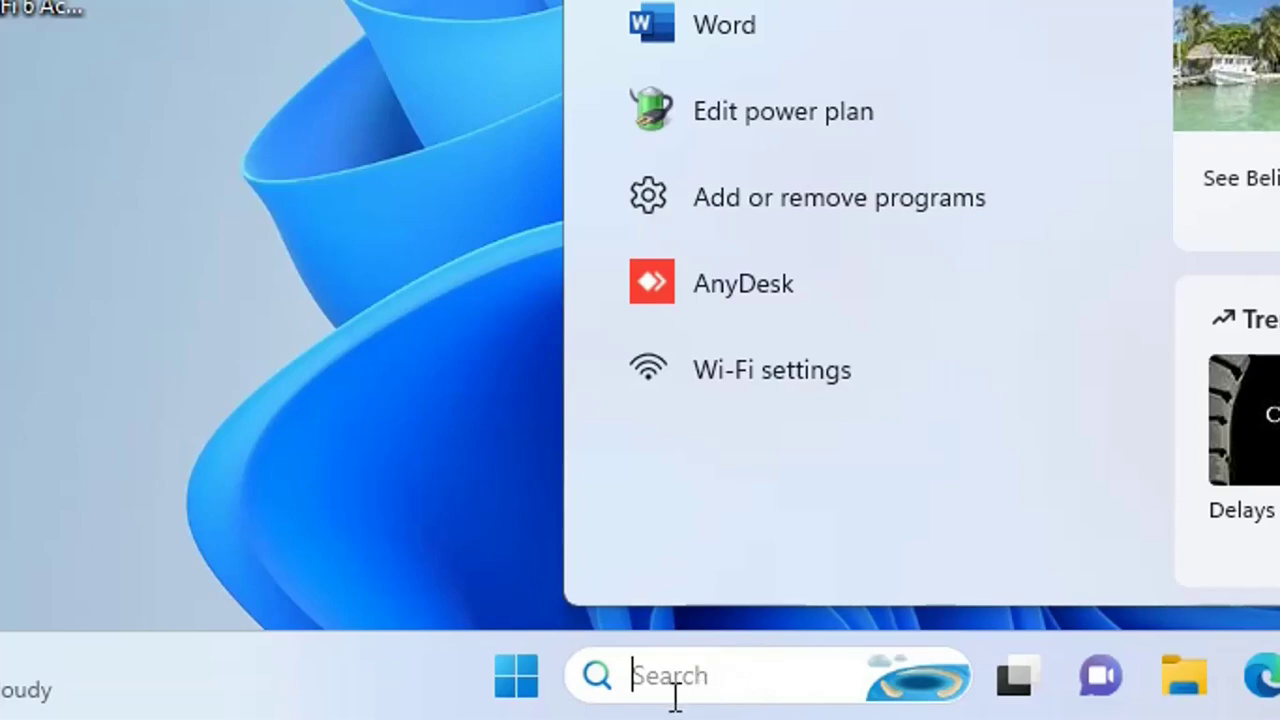
pyautogui.rightClick(340, 690)
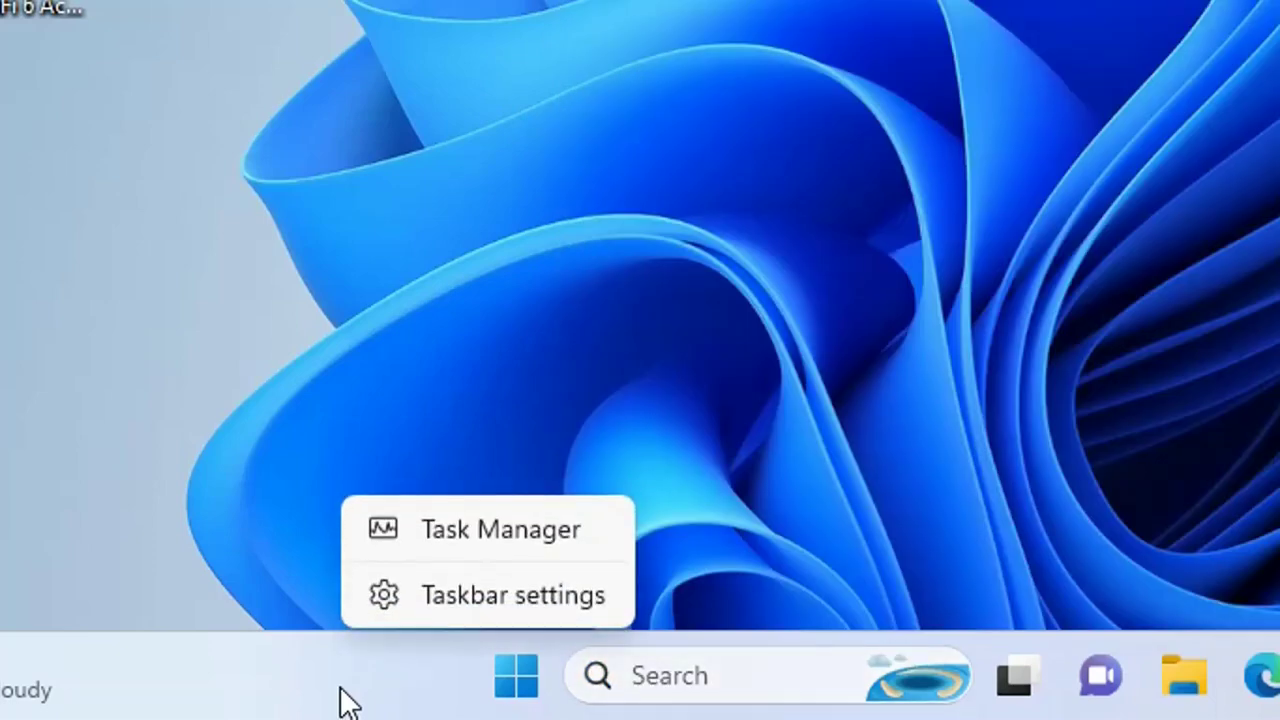
pyautogui.click(445, 604)
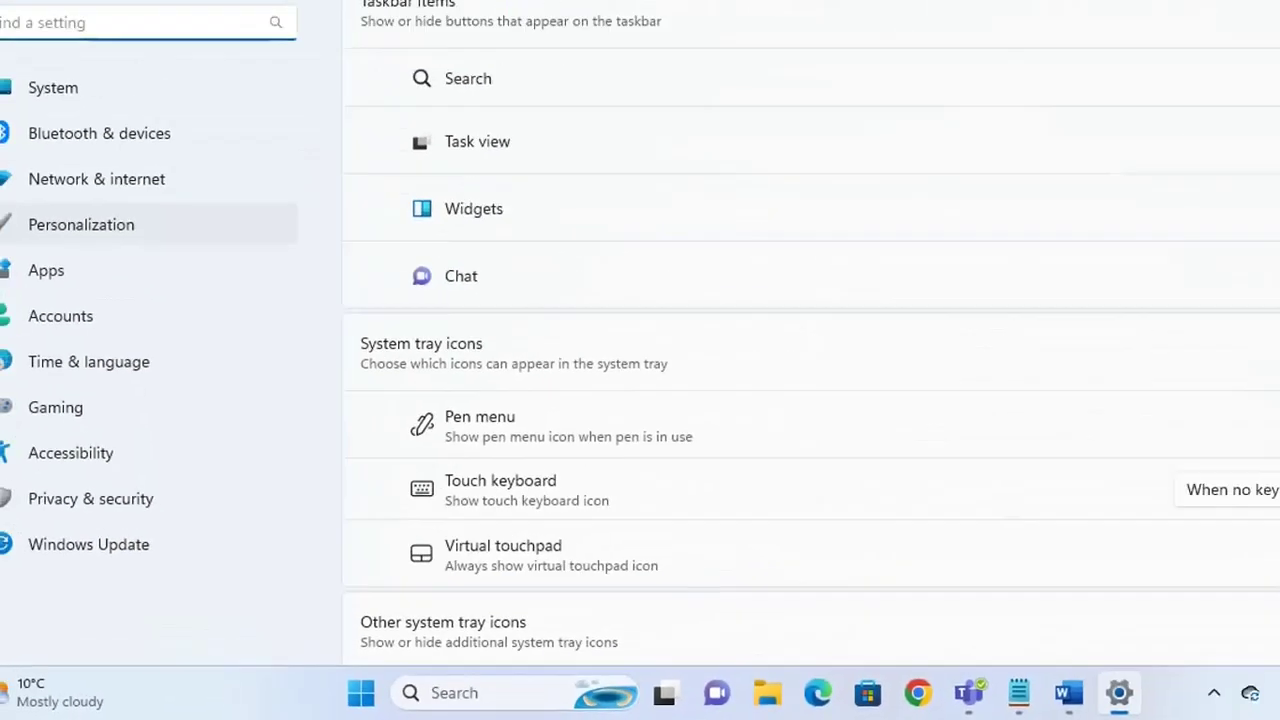
pyautogui.click(1120, 194)
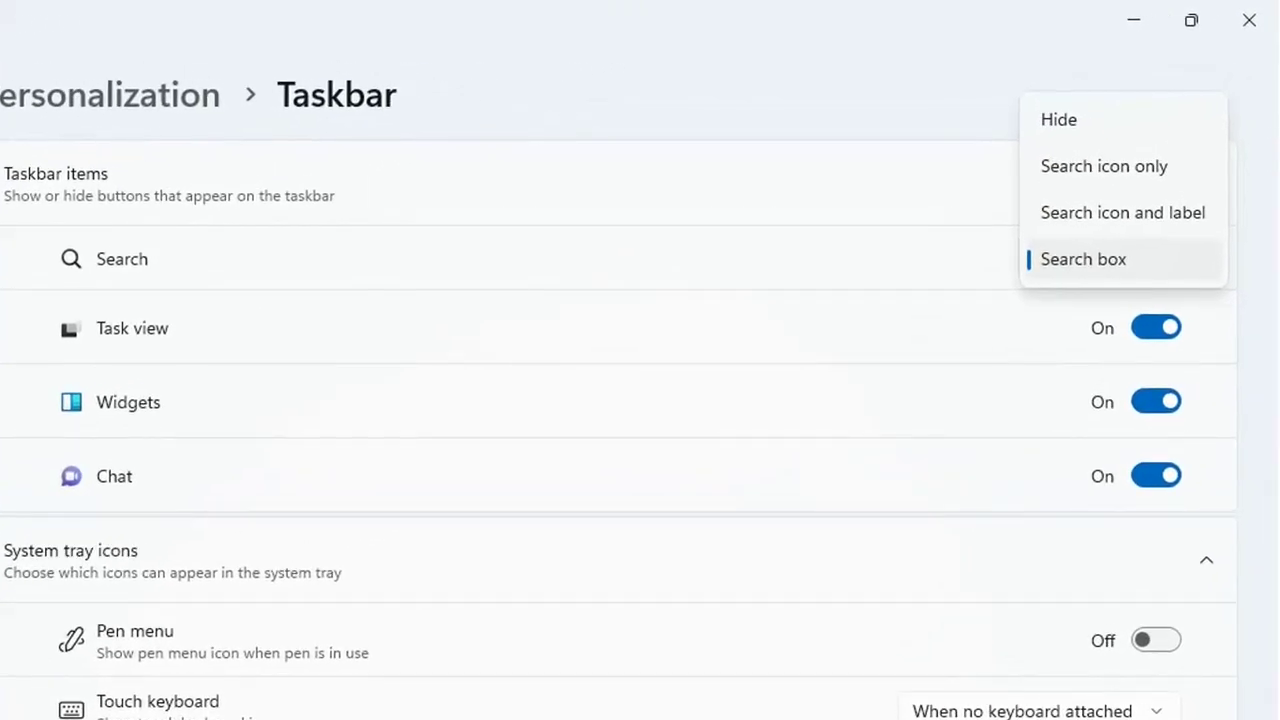
pyautogui.click(1151, 215)
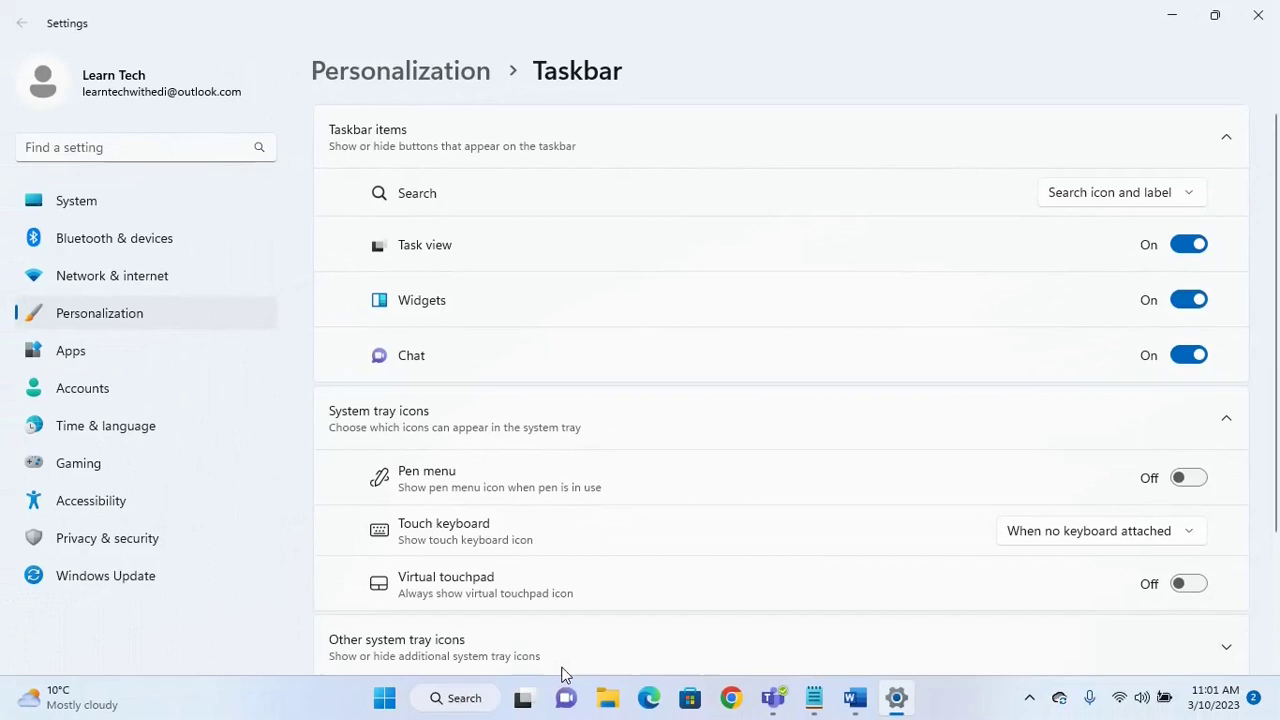
pyautogui.click(1185, 196)
pyautogui.click(1146, 163)
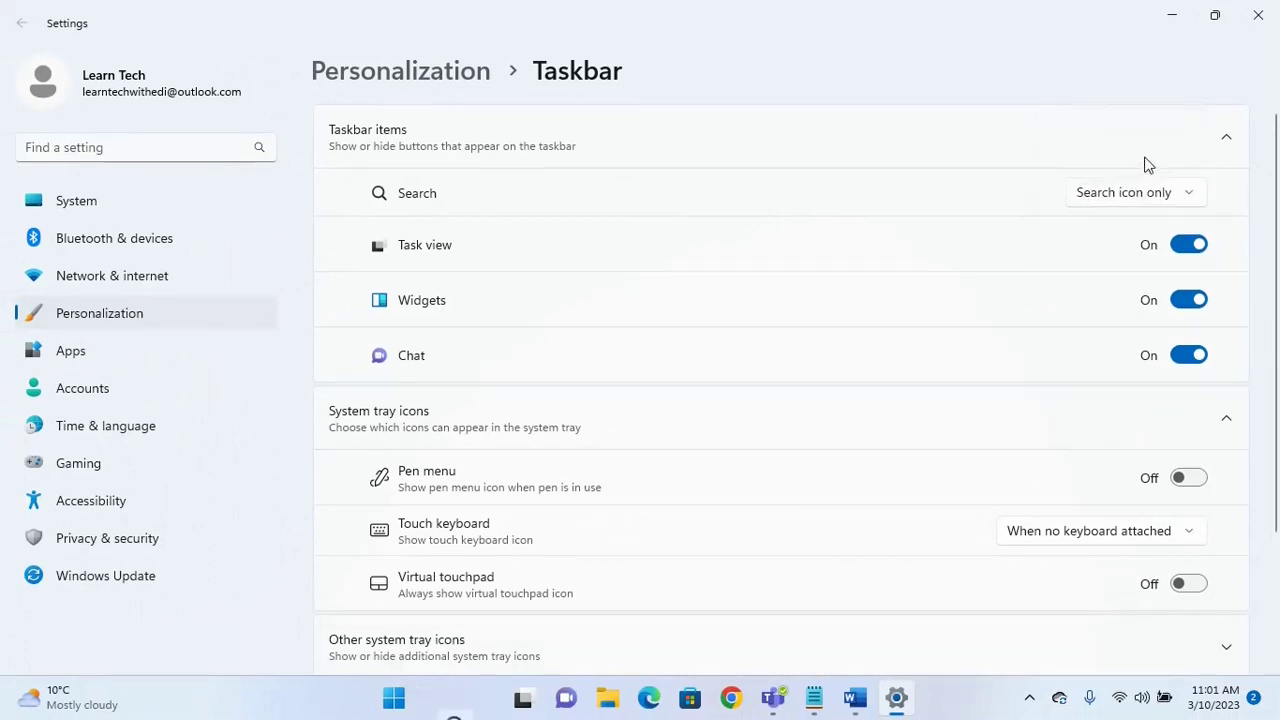
pyautogui.click(455, 699)
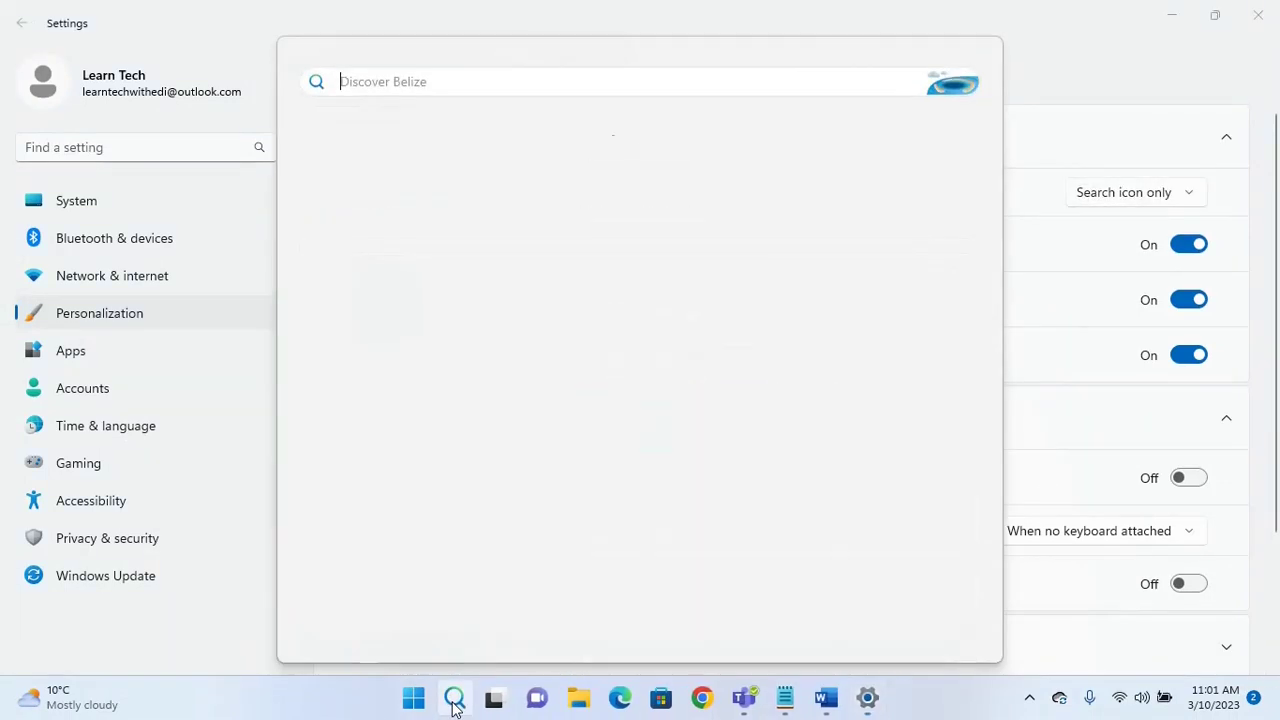
pyautogui.click(455, 699)
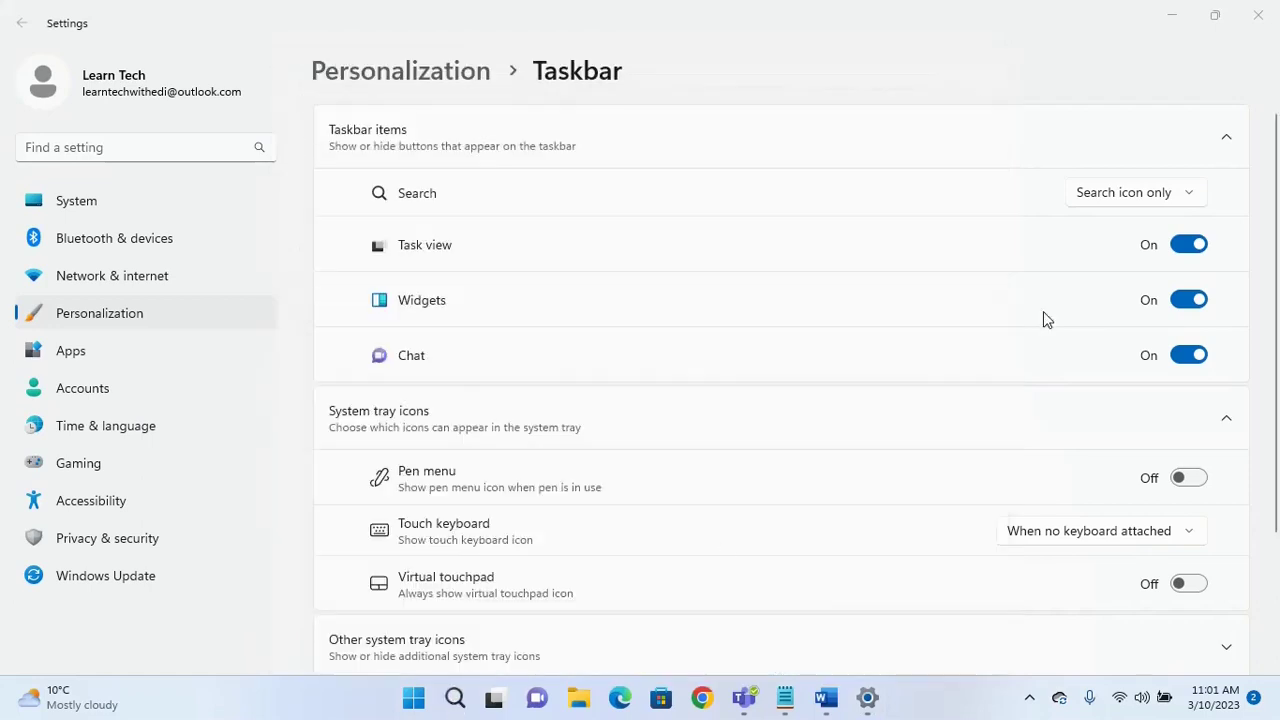
pyautogui.click(1103, 200)
pyautogui.click(1103, 160)
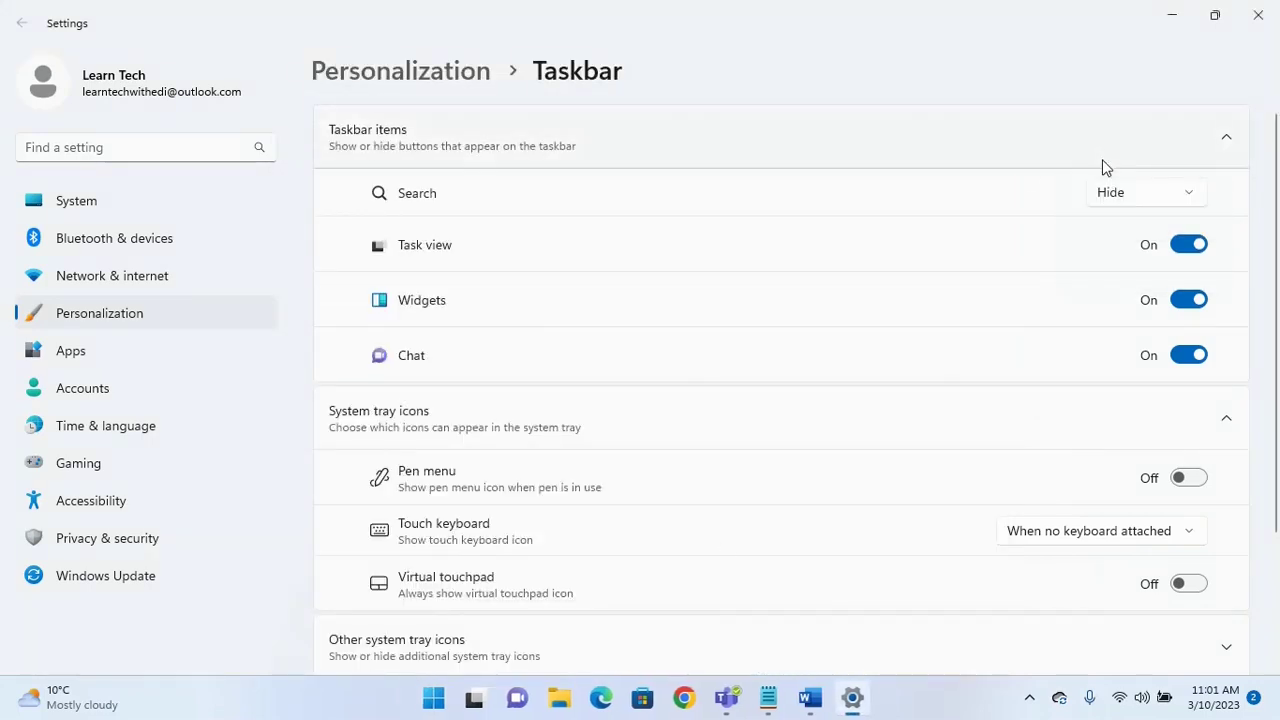
pyautogui.click(440, 704)
pyautogui.click(840, 82)
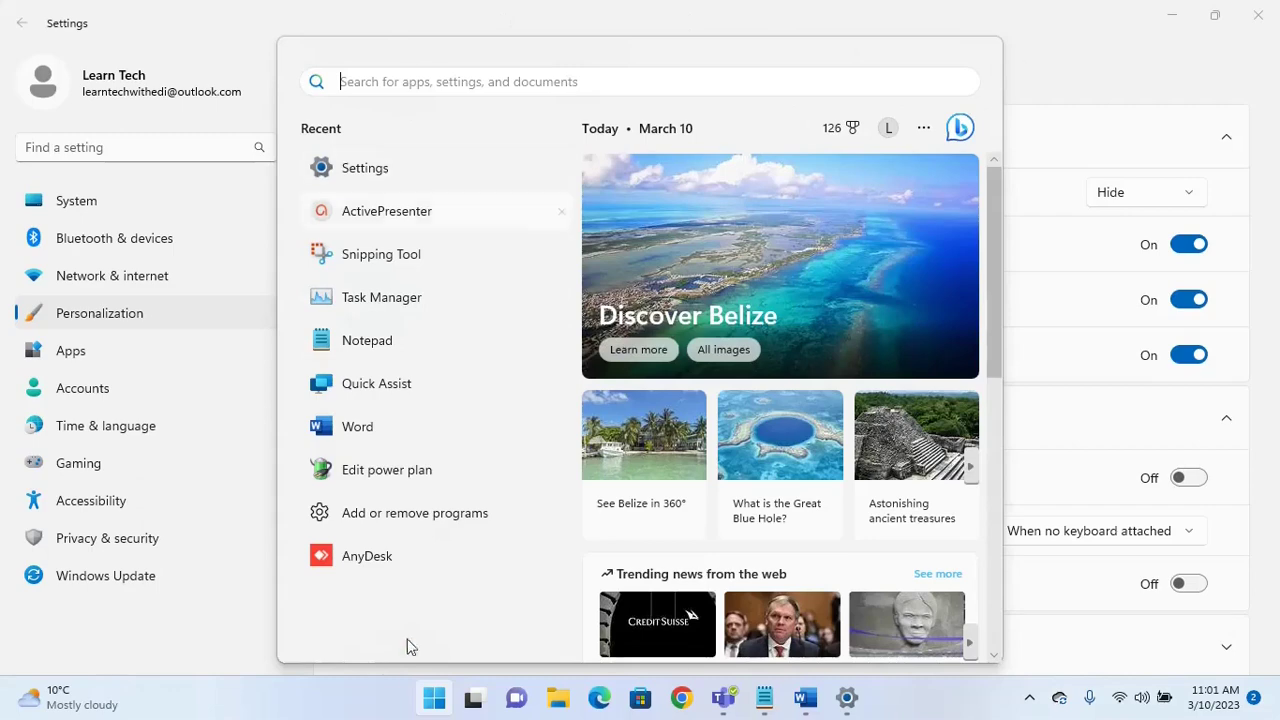
pyautogui.click(437, 704)
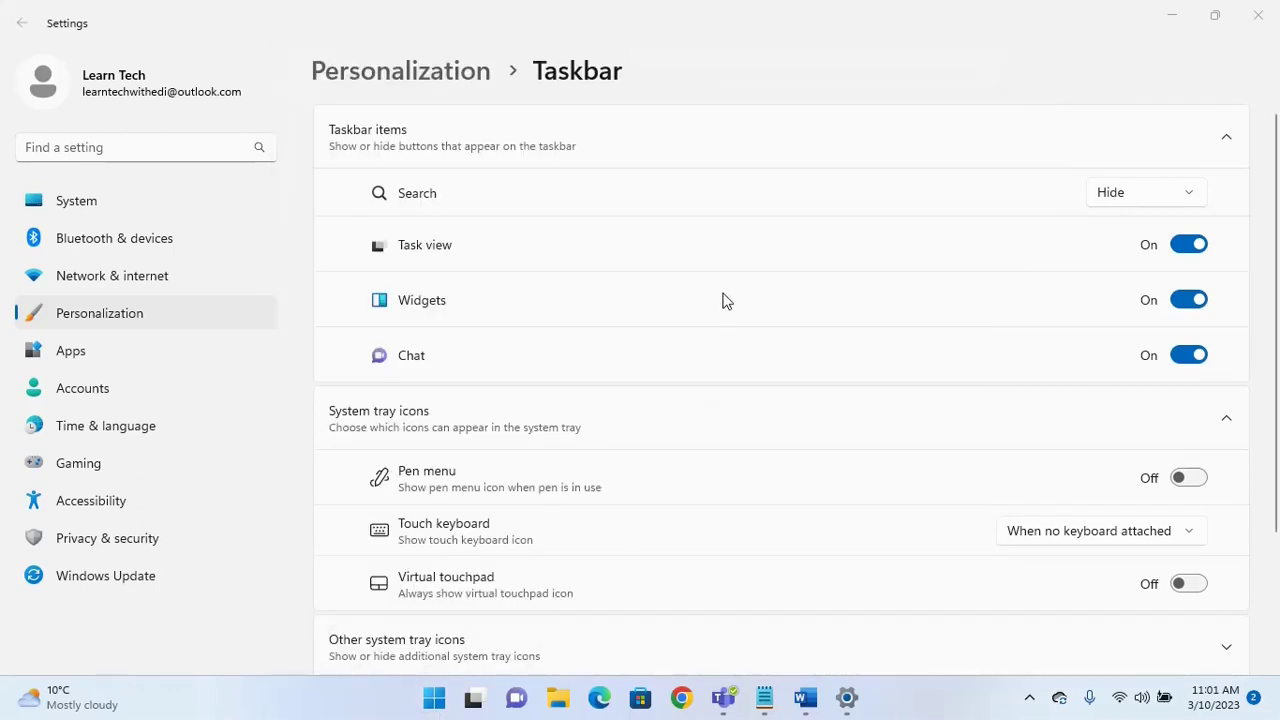
pyautogui.click(1126, 192)
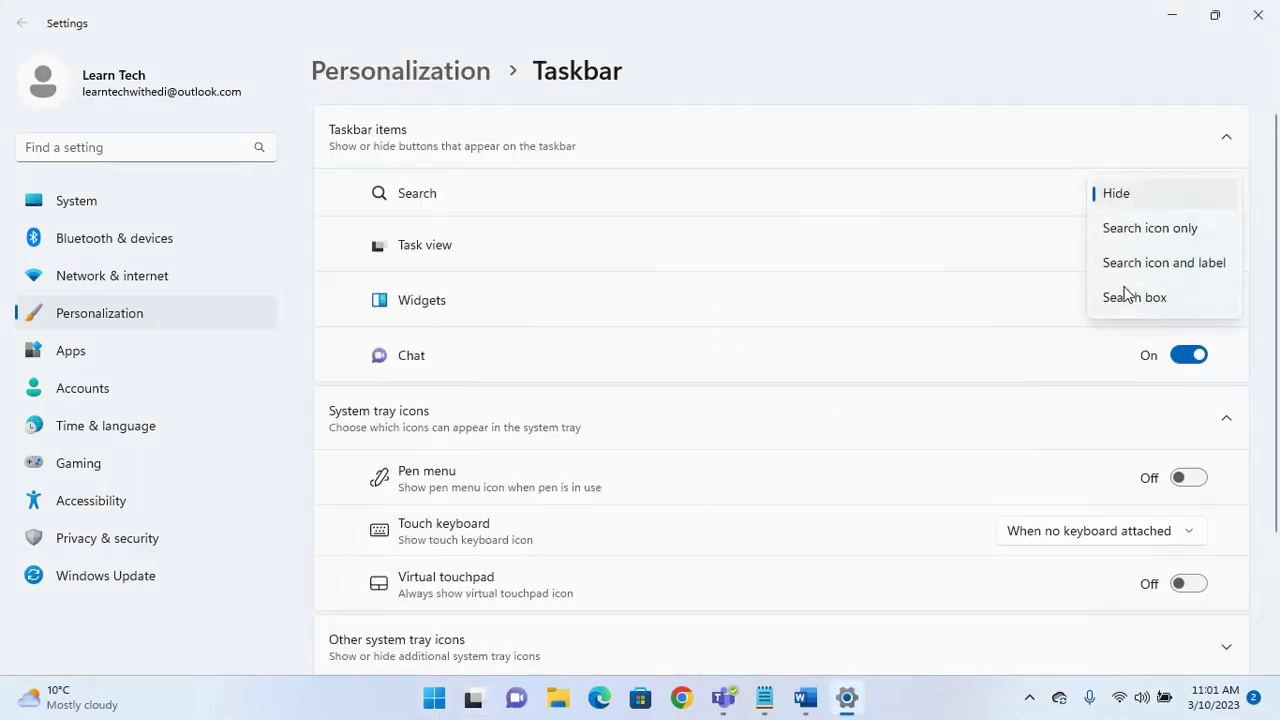
pyautogui.click(1126, 297)
pyautogui.click(403, 710)
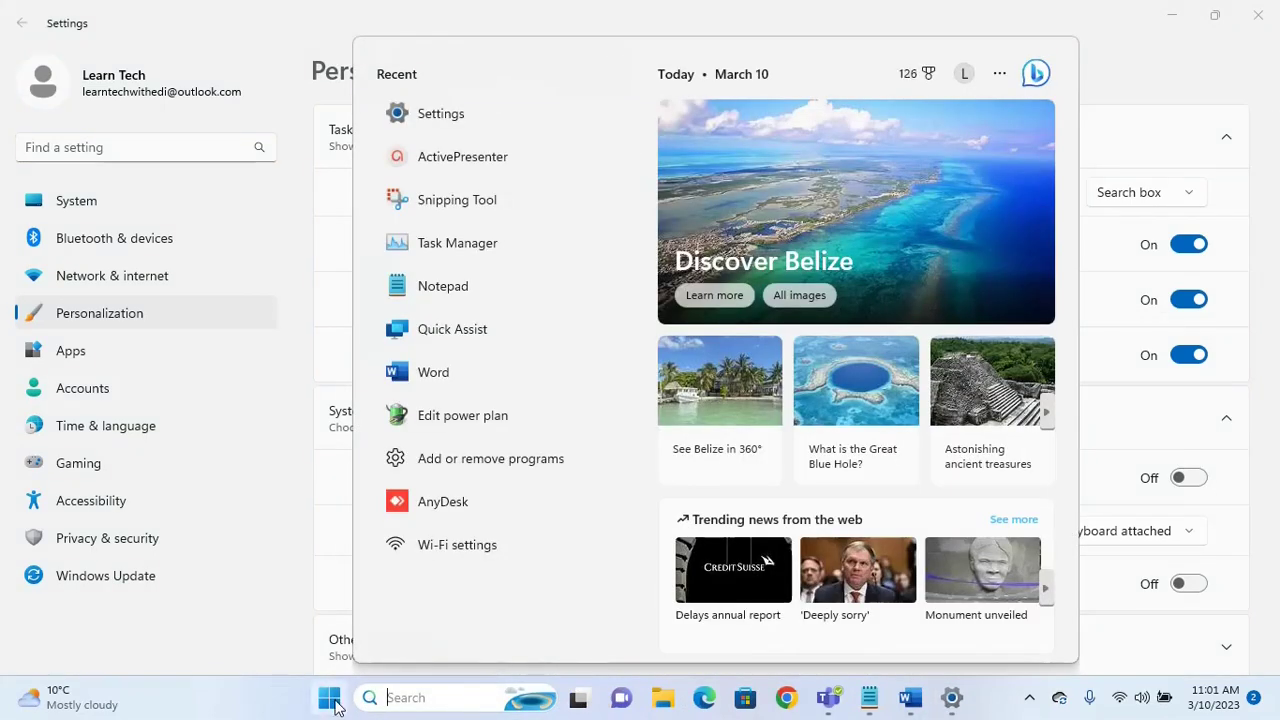
pyautogui.press('Escape')
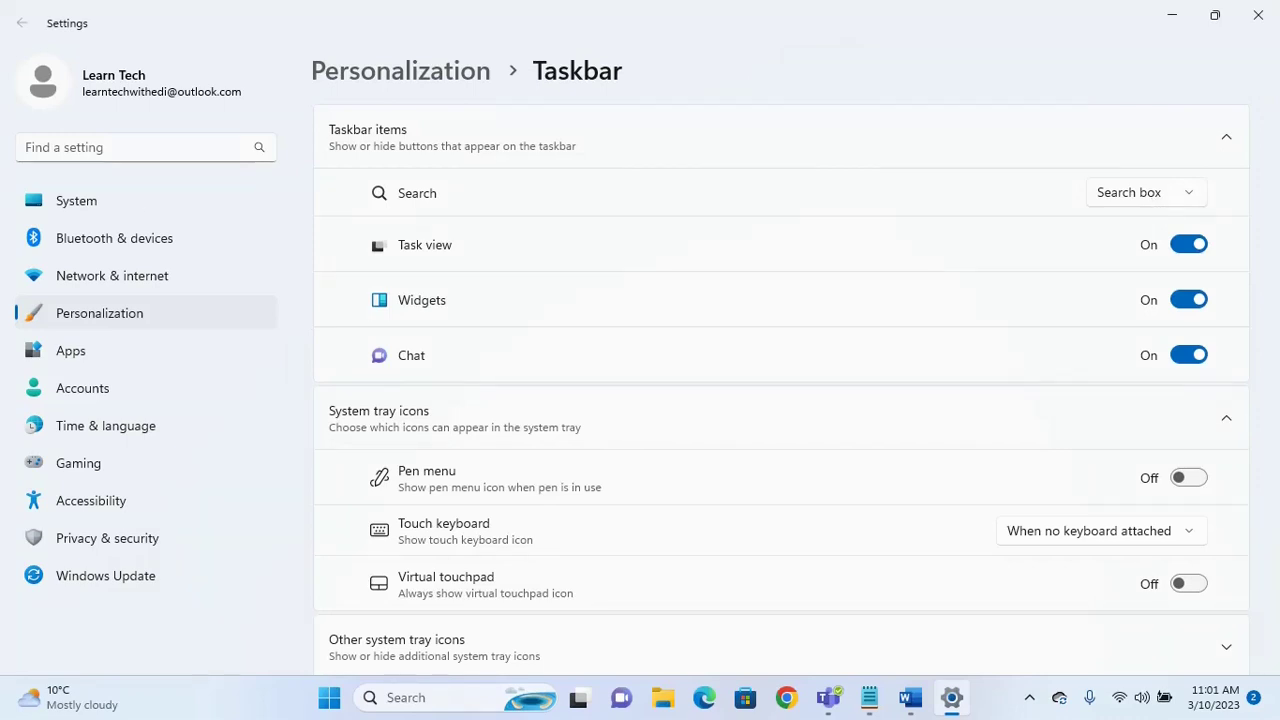
pyautogui.moveTo(1237, 8)
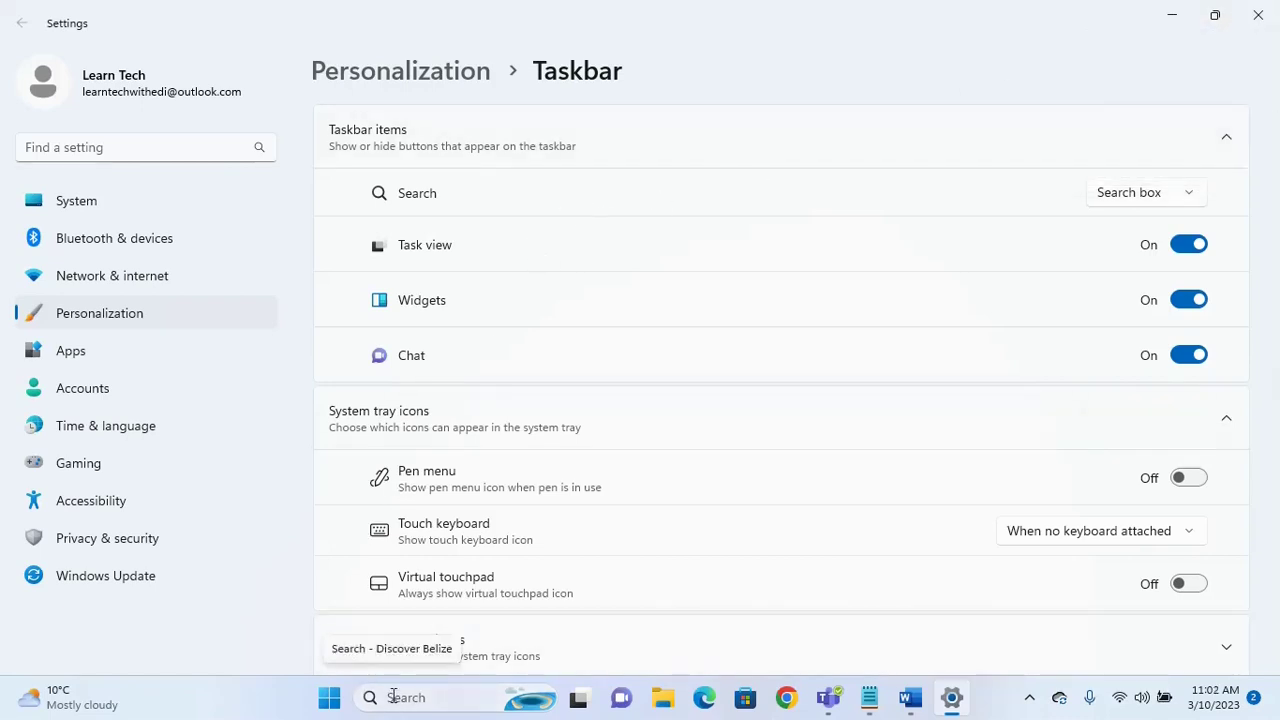
pyautogui.click(663, 697)
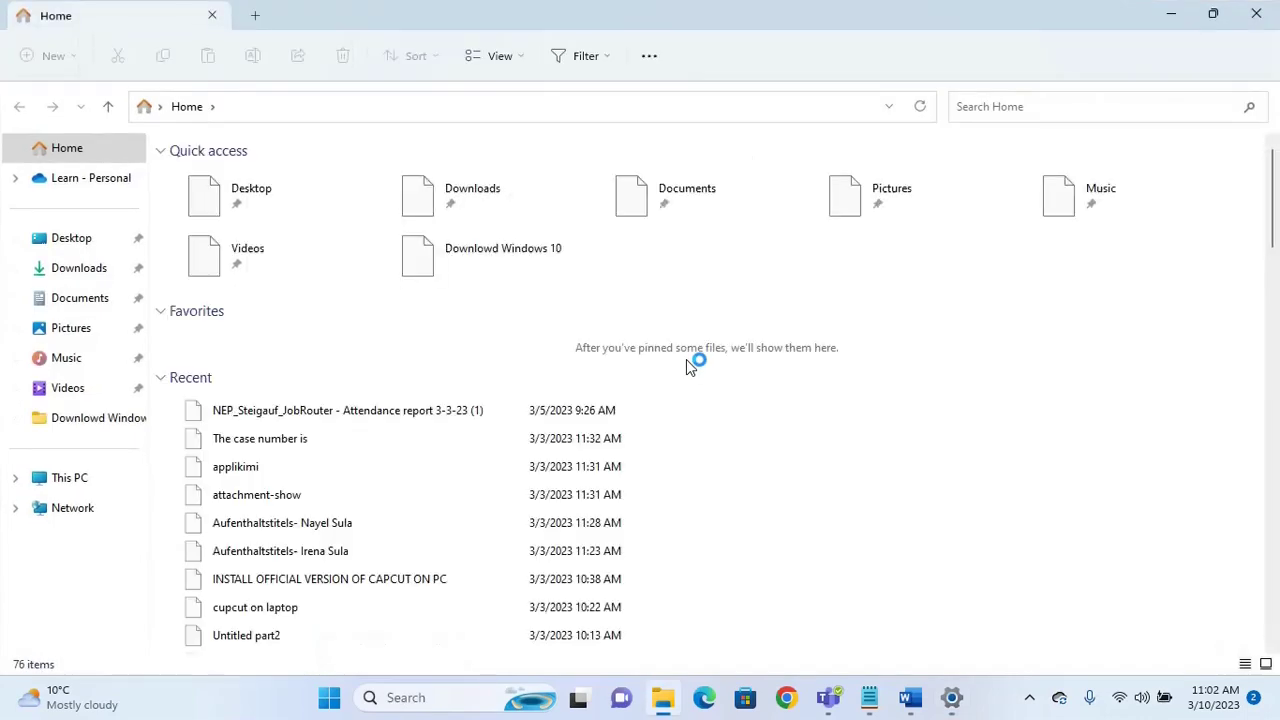
pyautogui.click(86, 477)
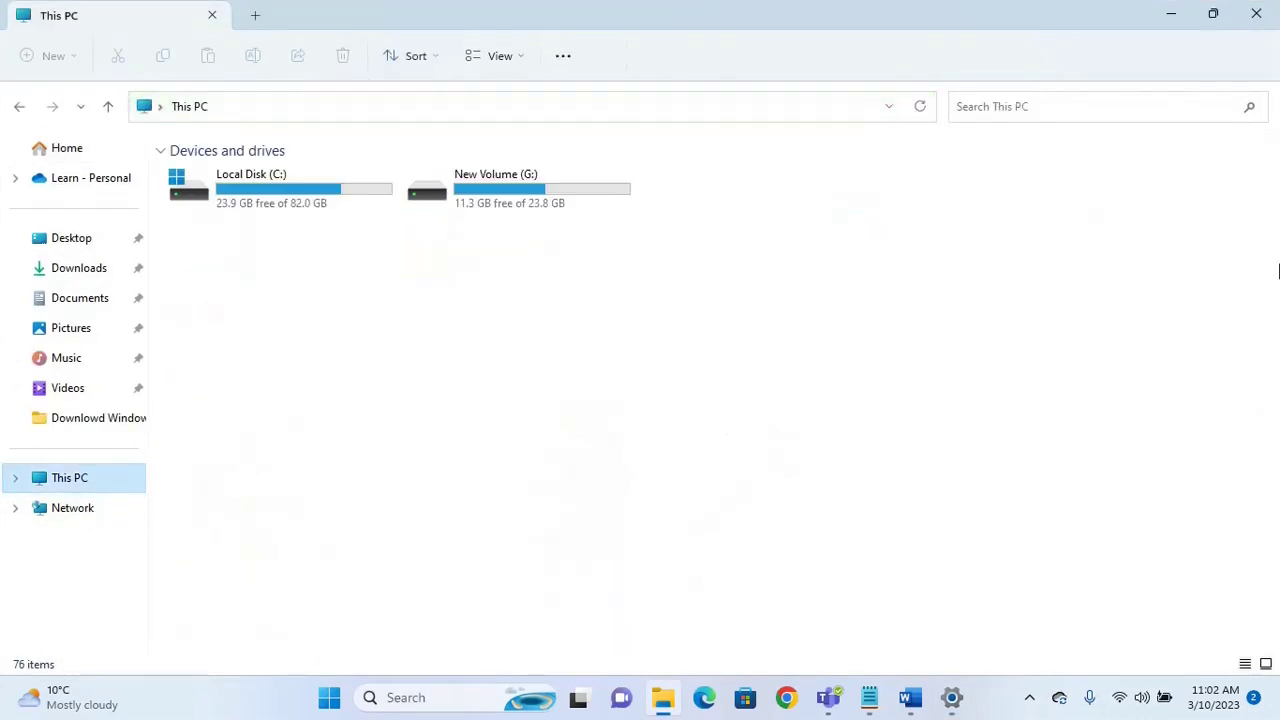
pyautogui.click(1016, 106)
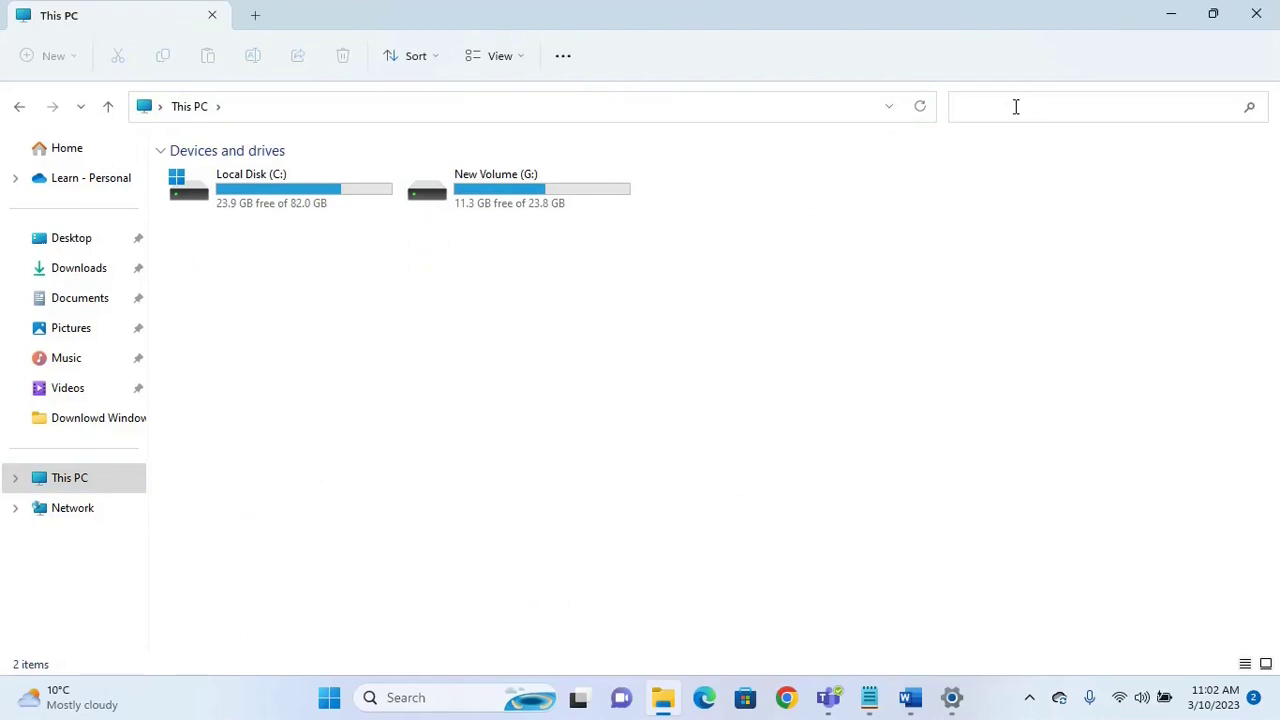
pyautogui.write('learn tec')
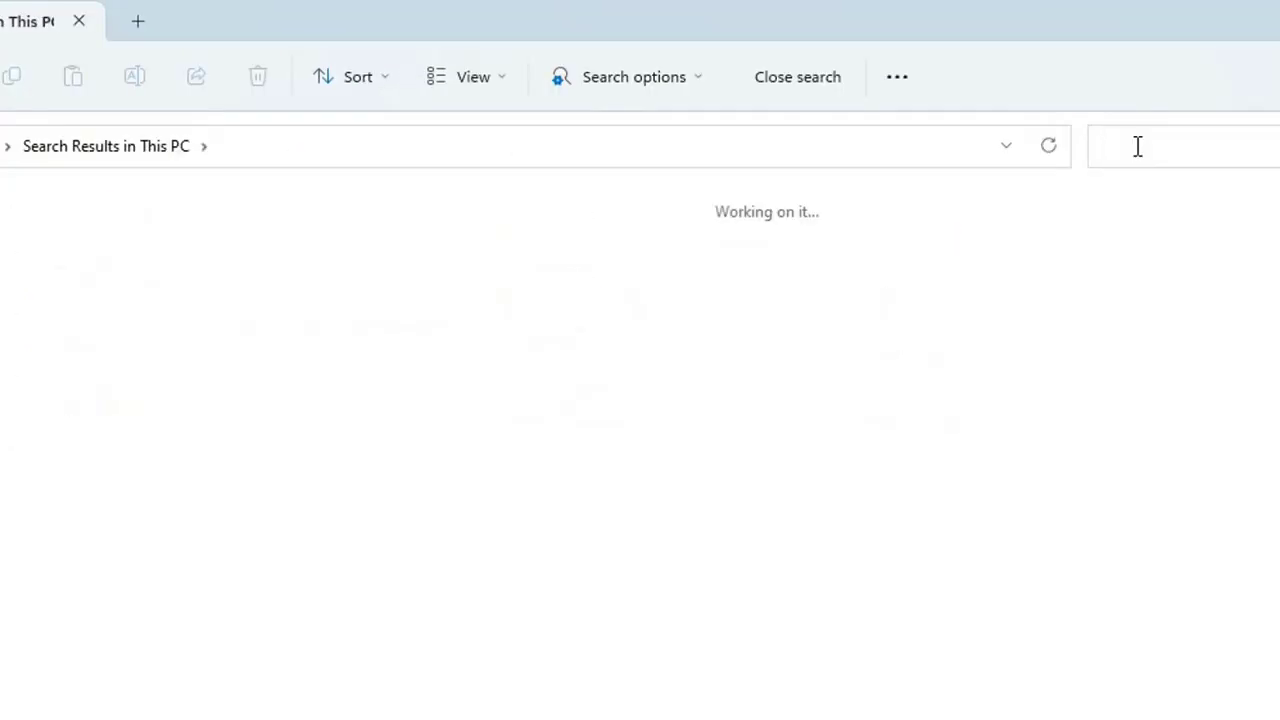
pyautogui.write('learn')
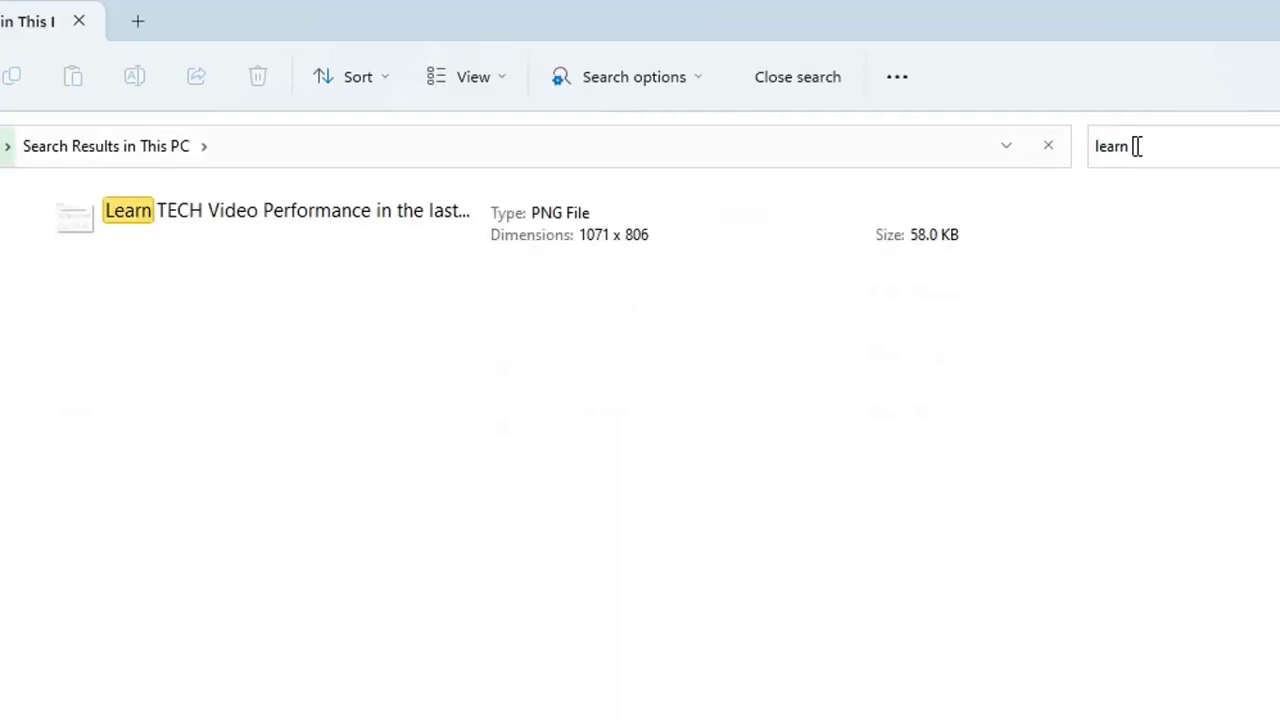
pyautogui.press('BackSpace')
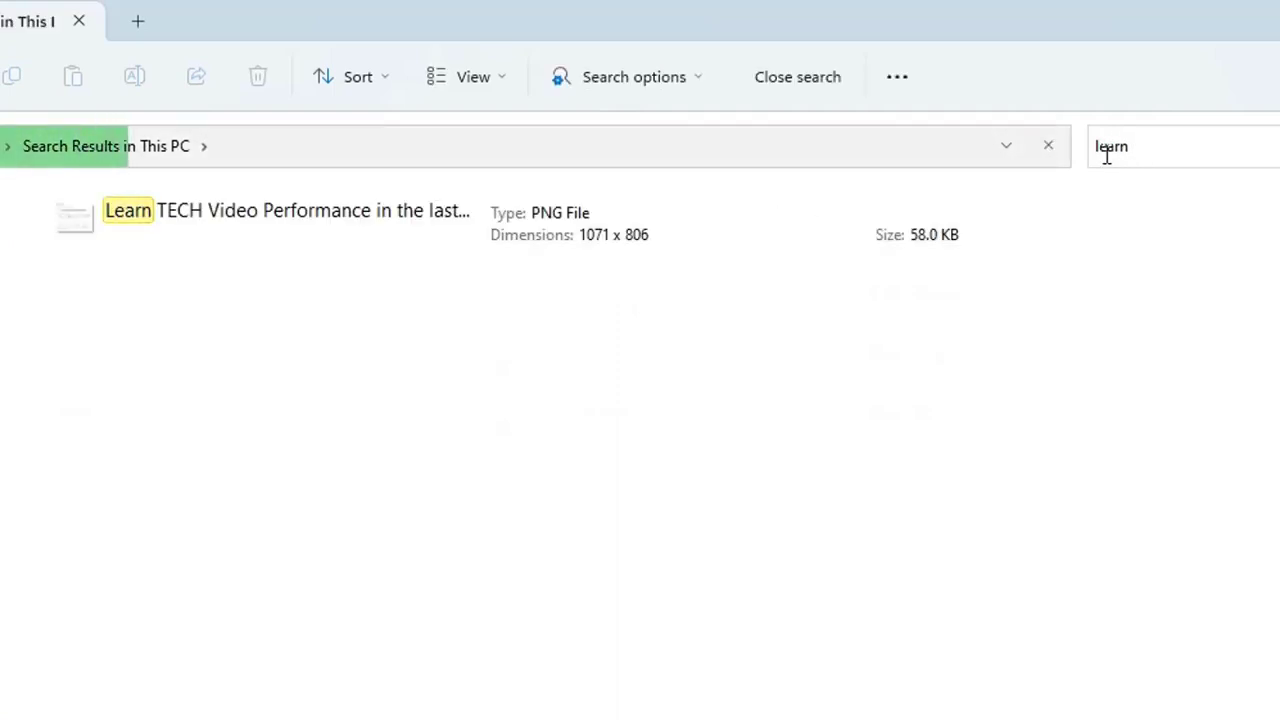
pyautogui.moveTo(1130, 147); pyautogui.dragTo(1083, 146)
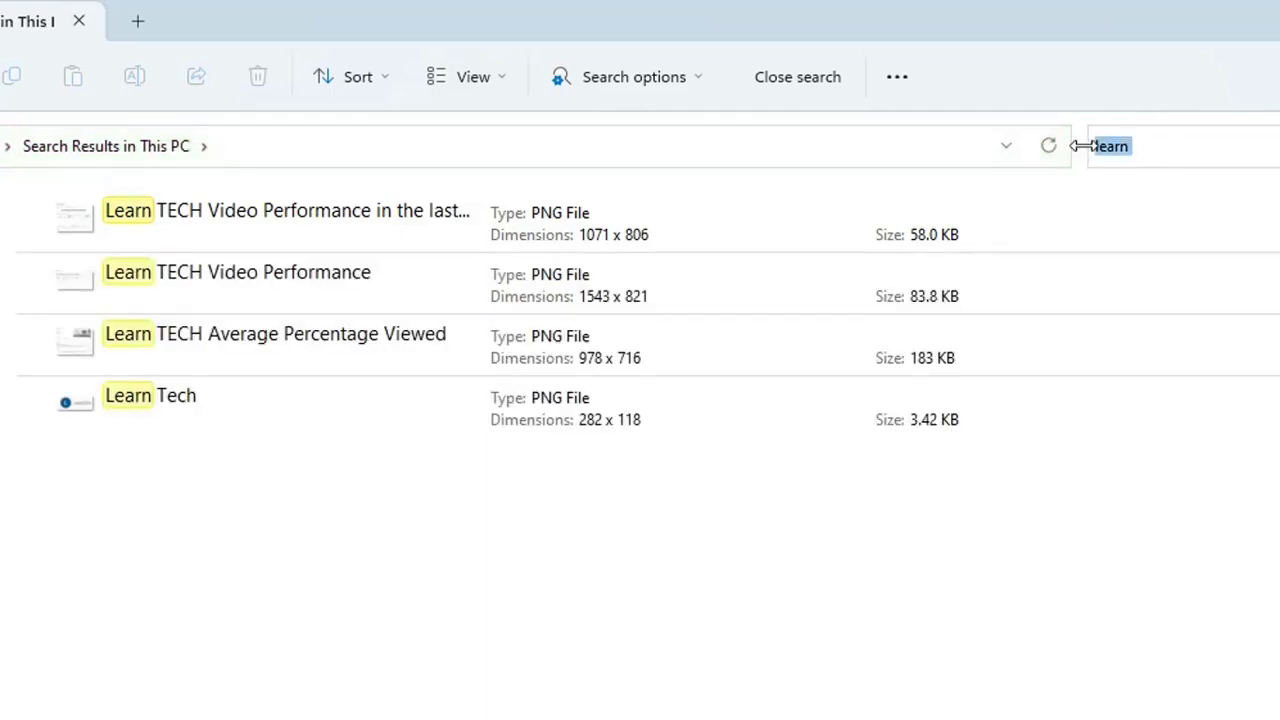
pyautogui.write('google')
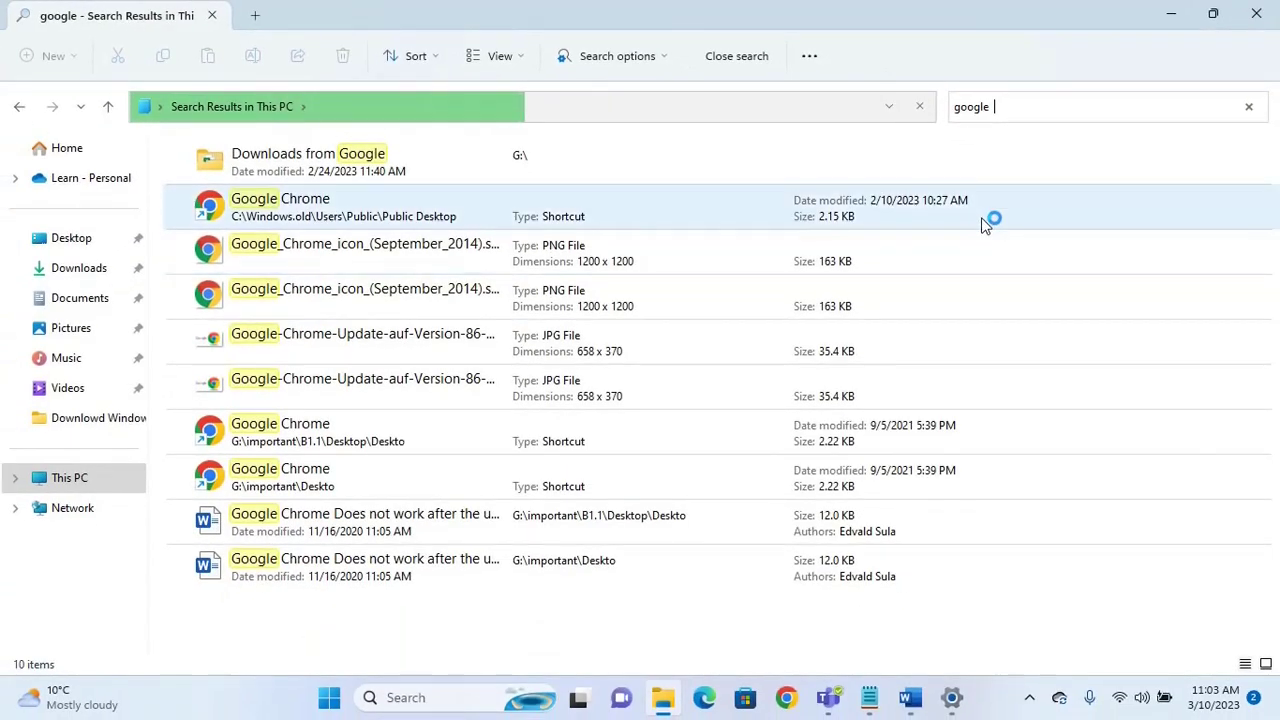
pyautogui.click(1262, 14)
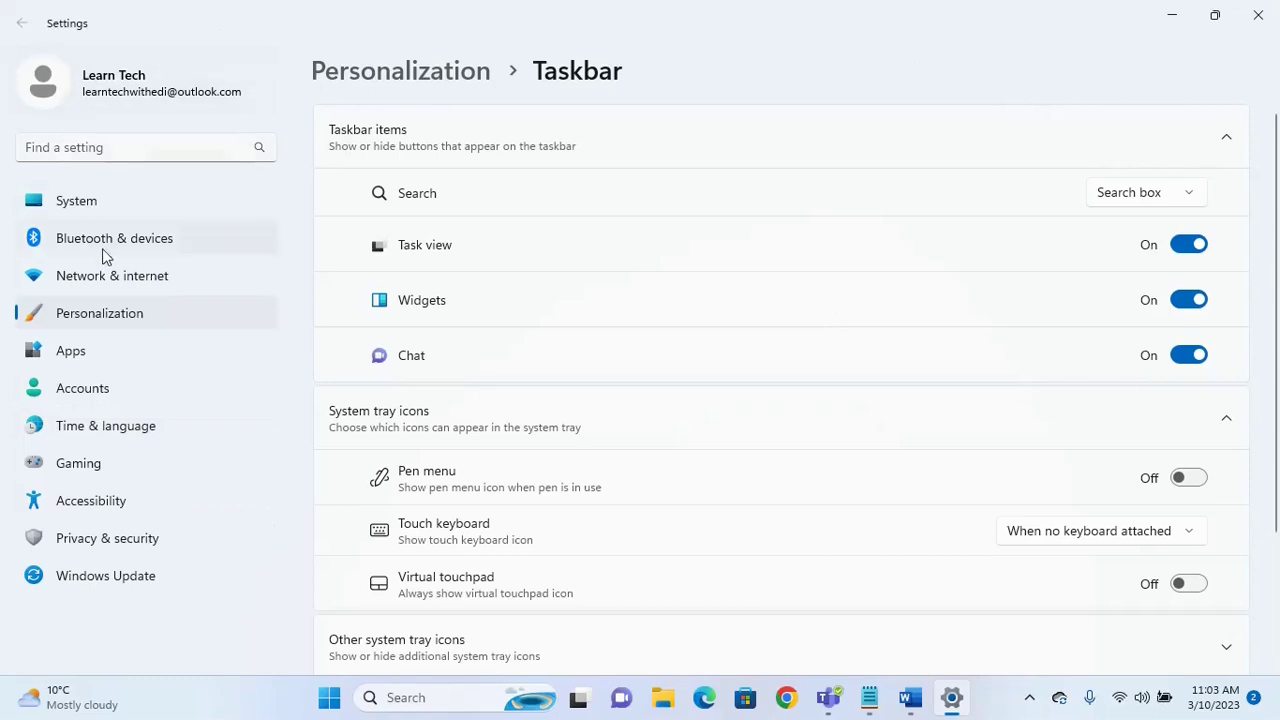
# Go to System > Power & battery > Energy recommendations and apply all five recommendations
pyautogui.click(90, 203)
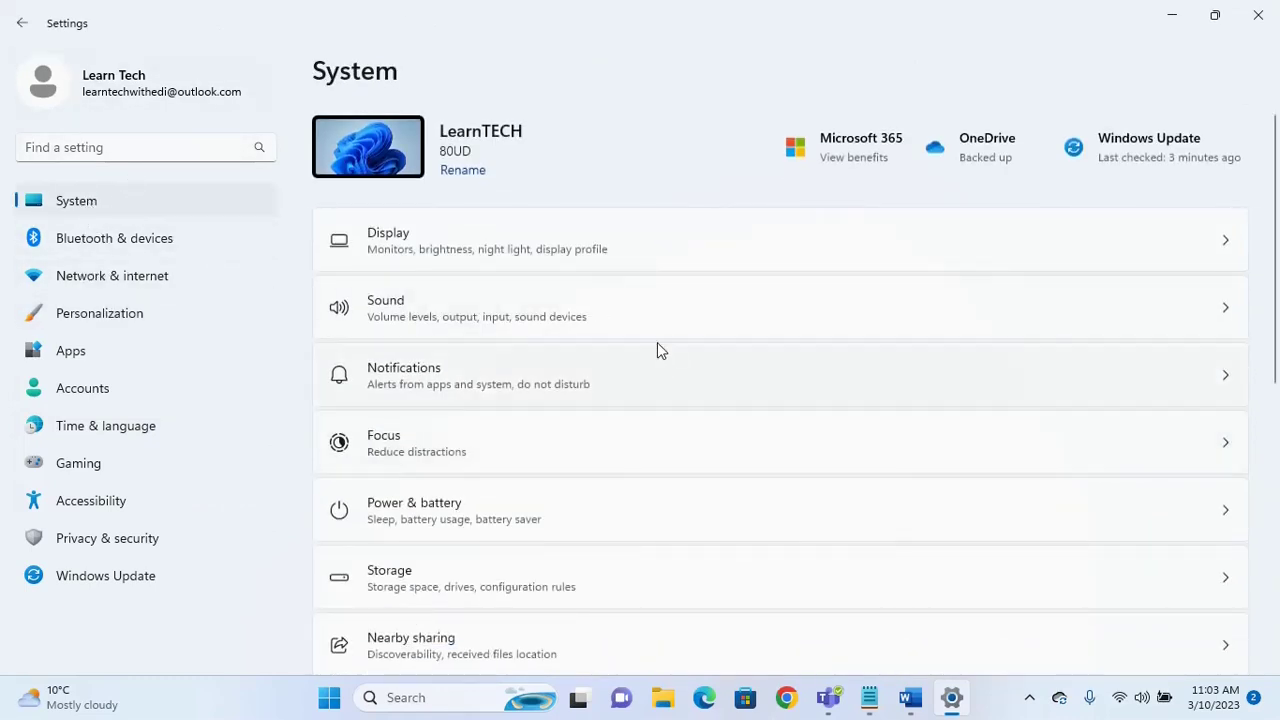
pyautogui.scroll(-2, 557, 458)
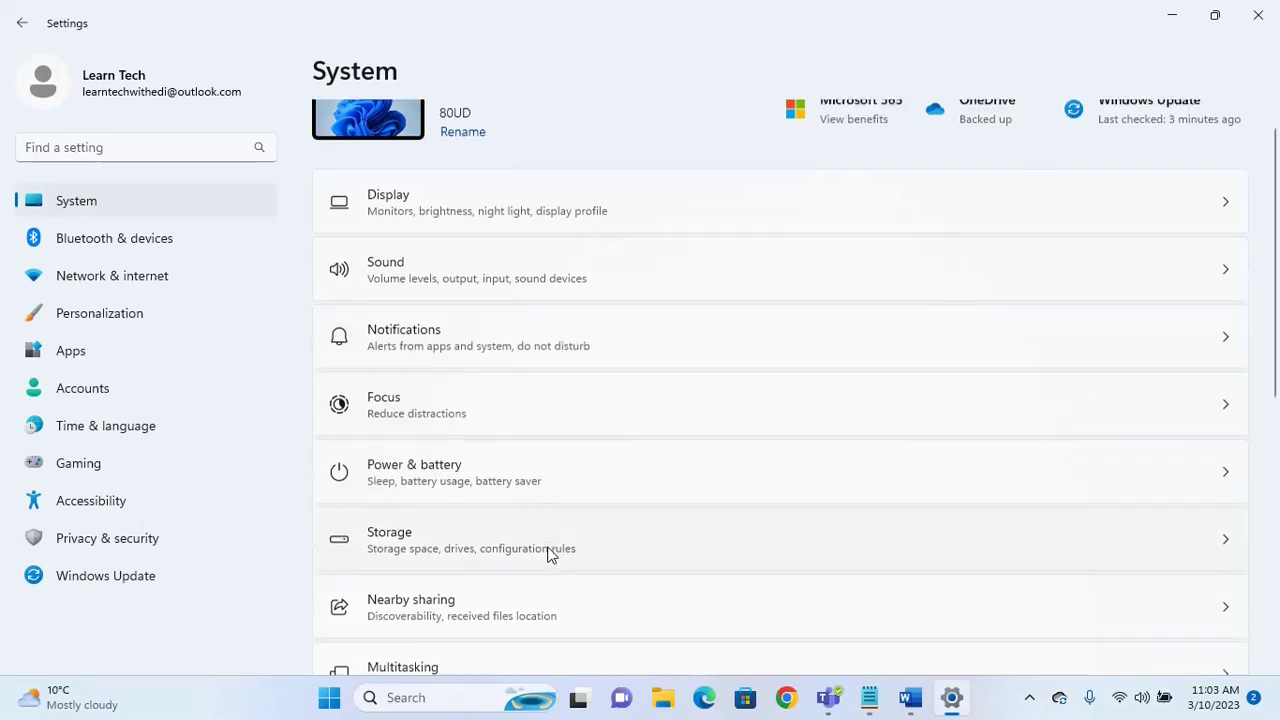
pyautogui.click(477, 440)
pyautogui.scroll(-2, 650, 405)
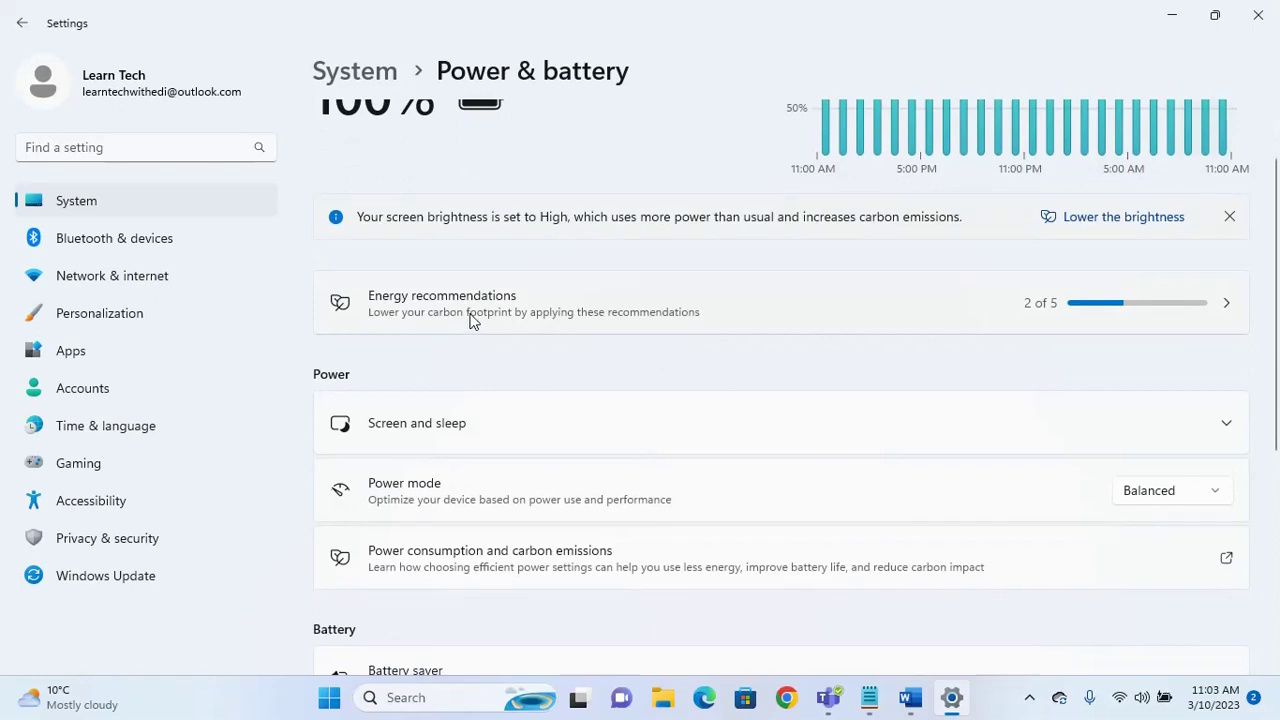
pyautogui.click(390, 308)
pyautogui.scroll(-1, 671, 346)
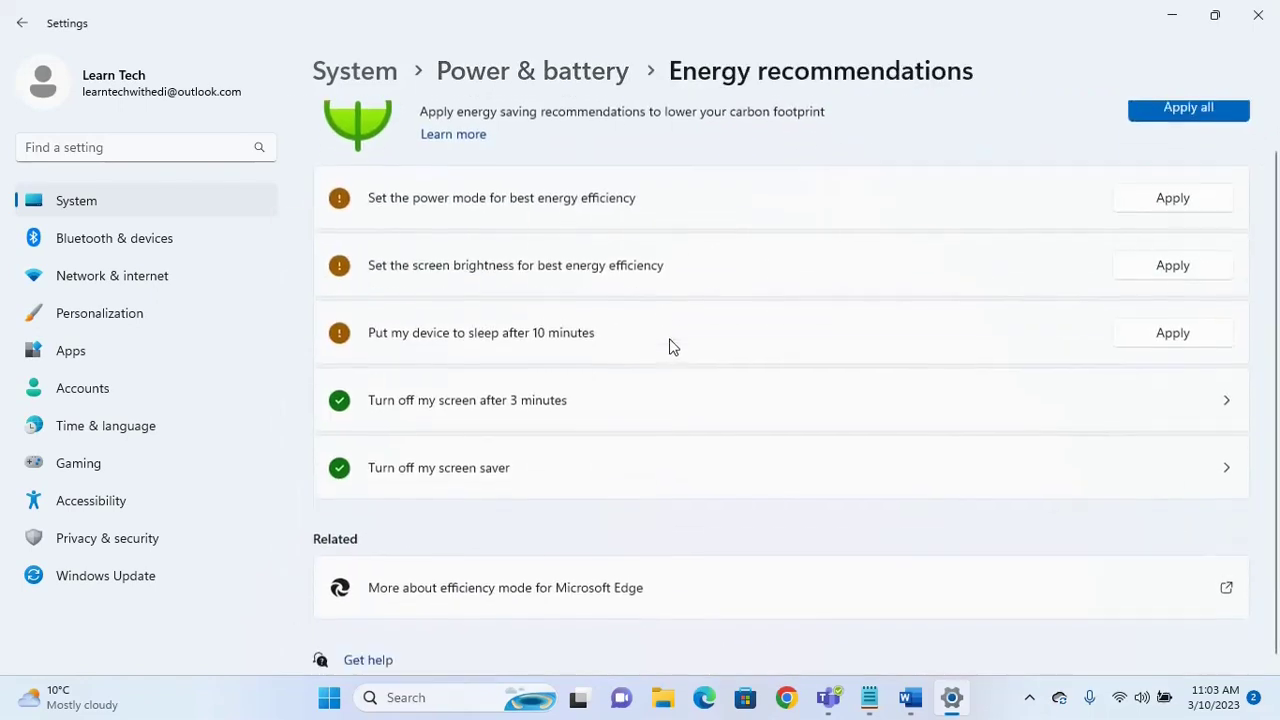
pyautogui.scroll(1, 661, 316)
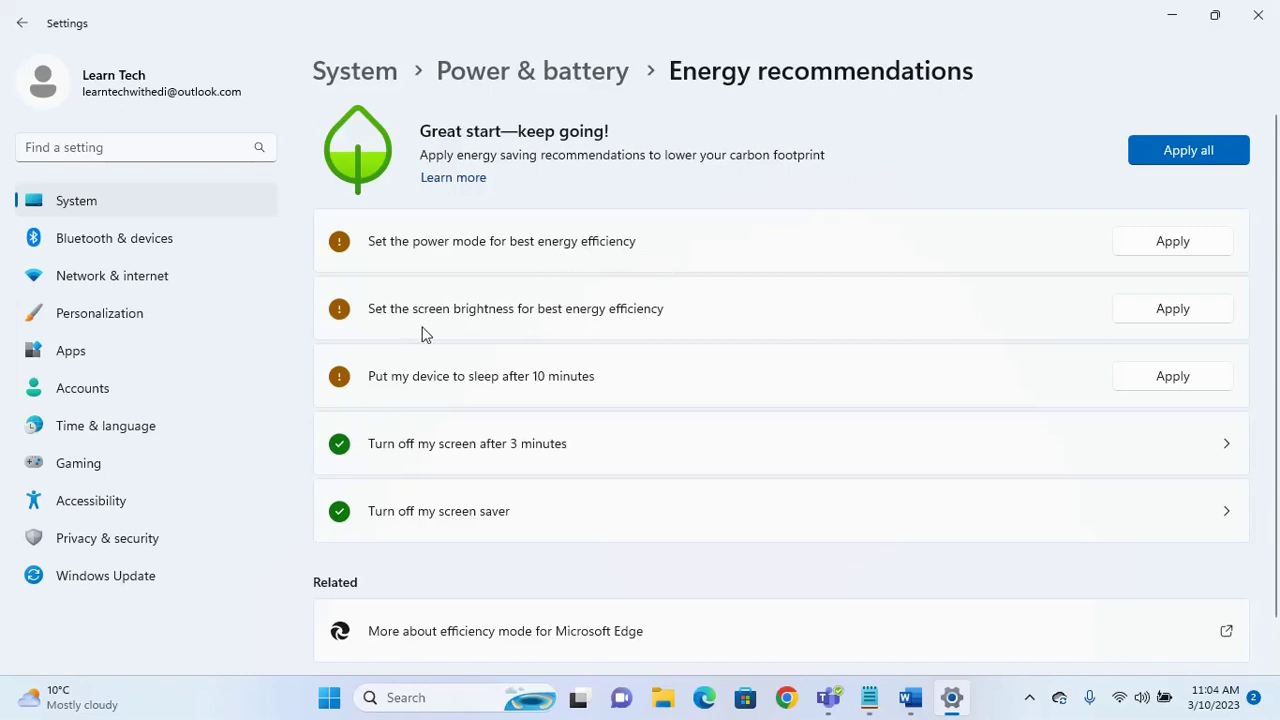
pyautogui.scroll(-1, 775, 320)
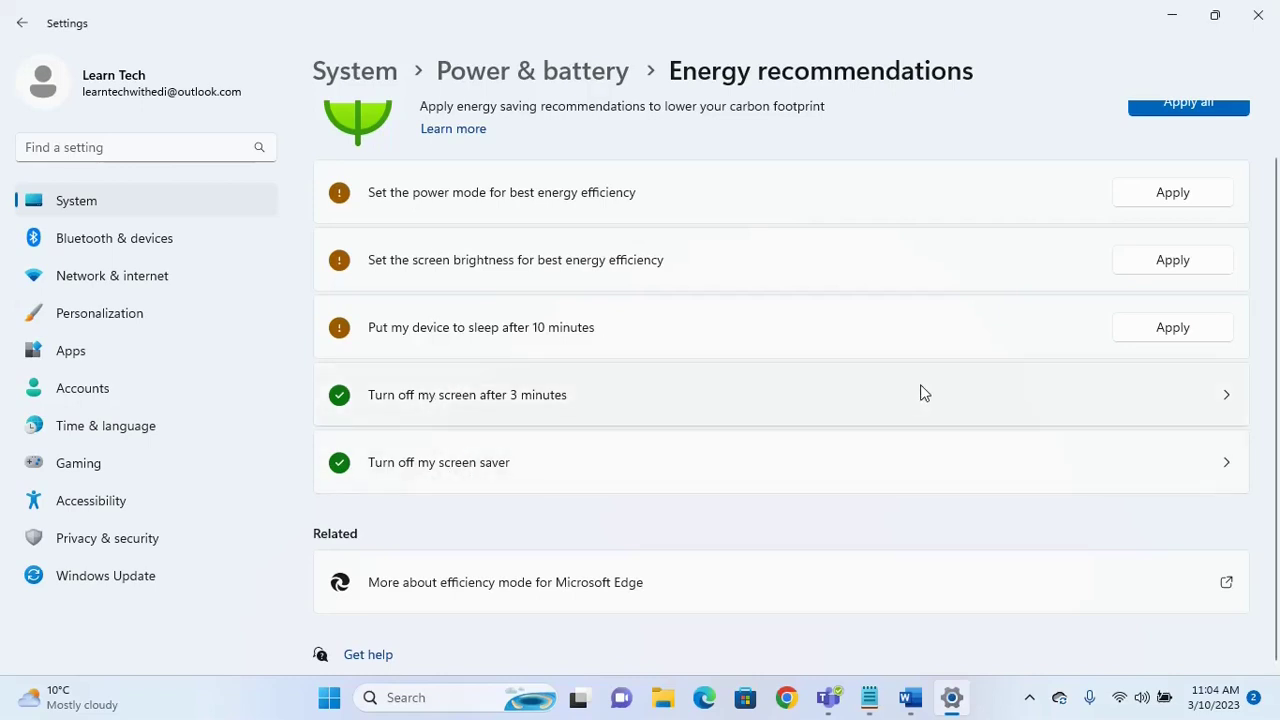
pyautogui.scroll(1, 1070, 355)
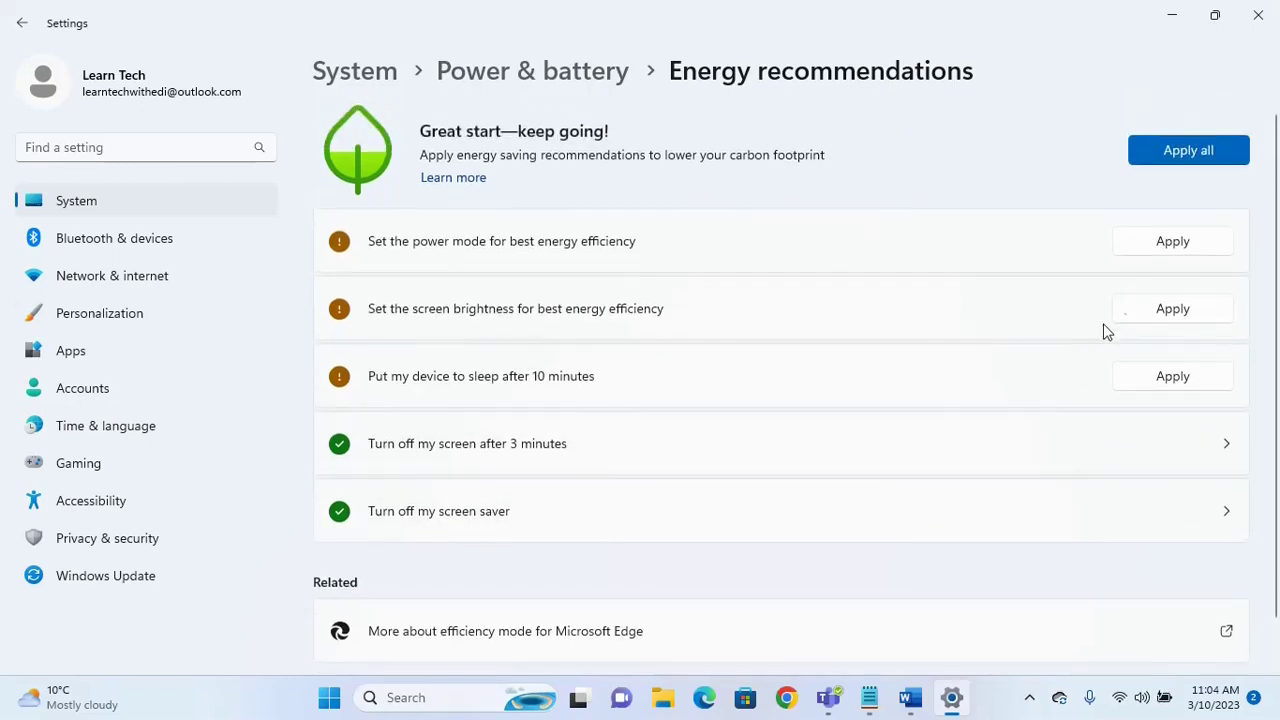
pyautogui.click(1182, 157)
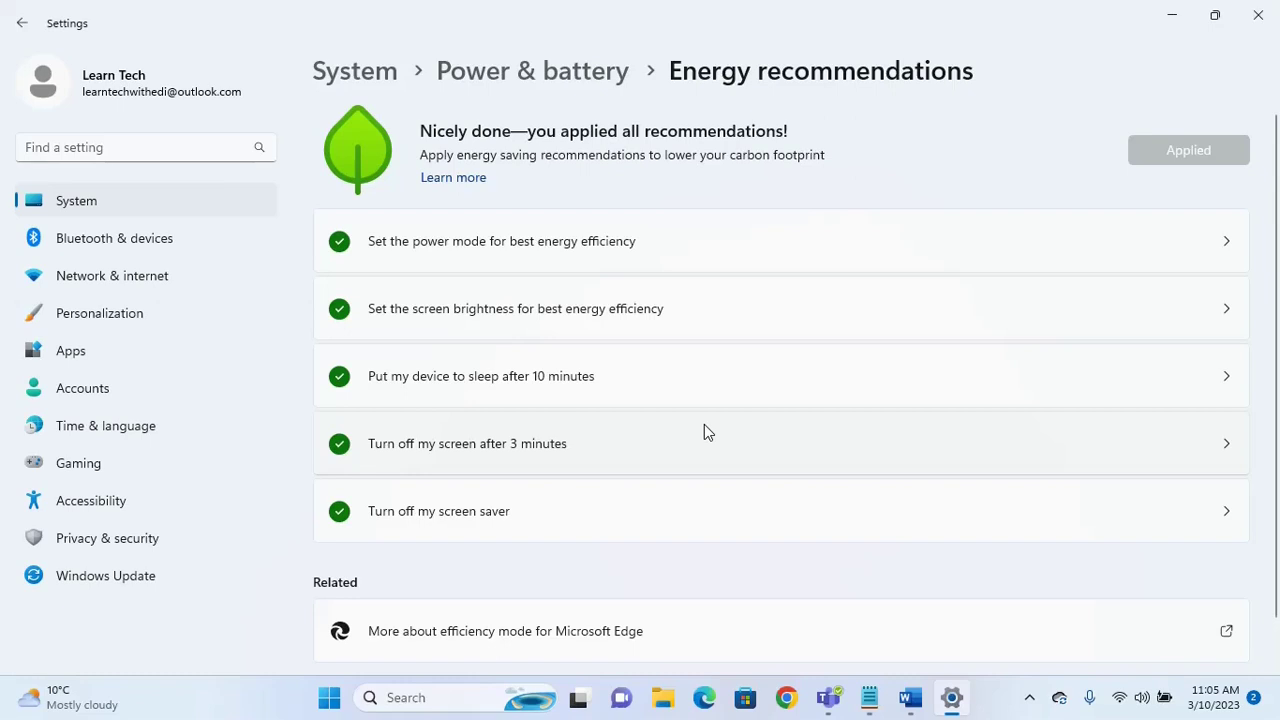
# Launch Task Manager from Windows search ('task') and maximize it
pyautogui.click(408, 692)
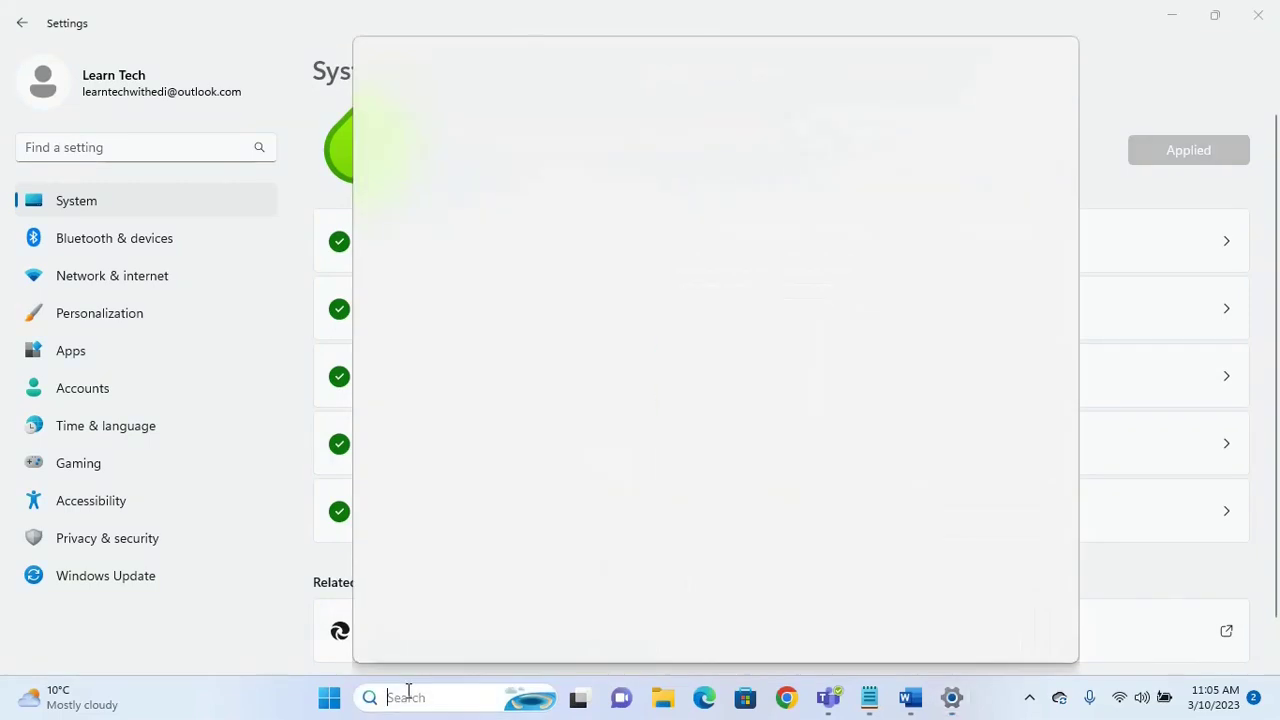
pyautogui.write('tas')
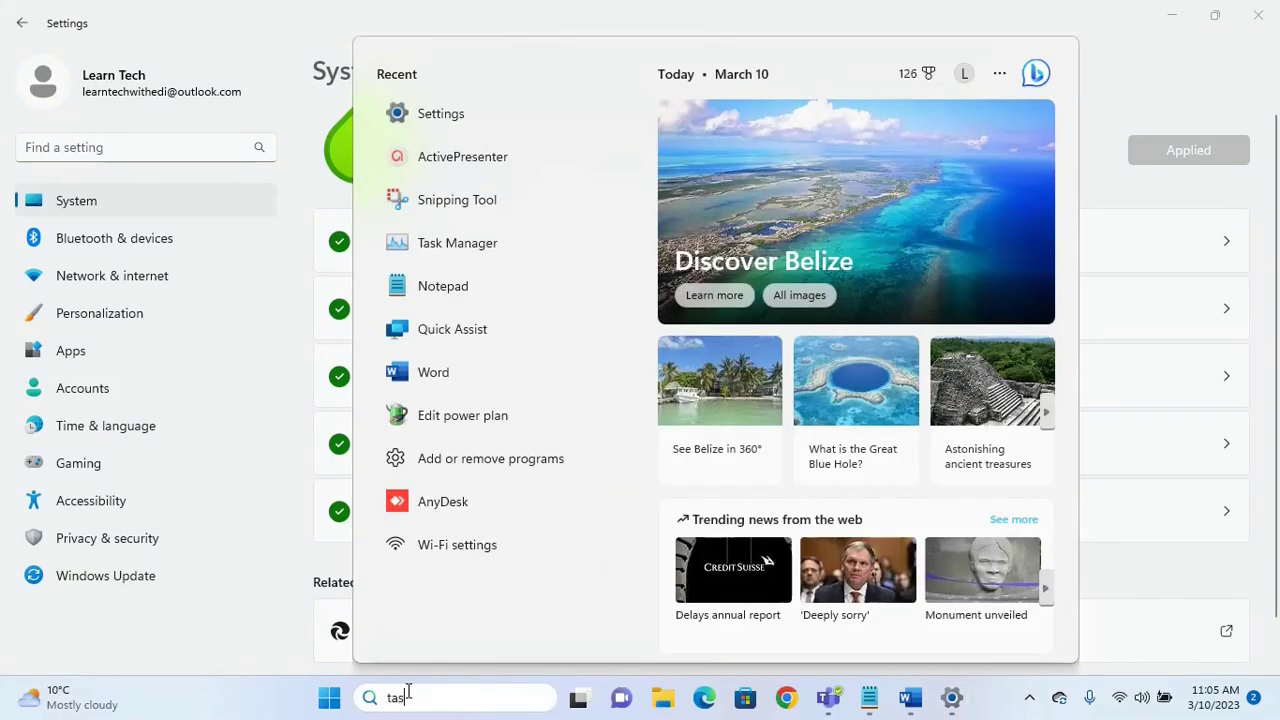
pyautogui.write('k')
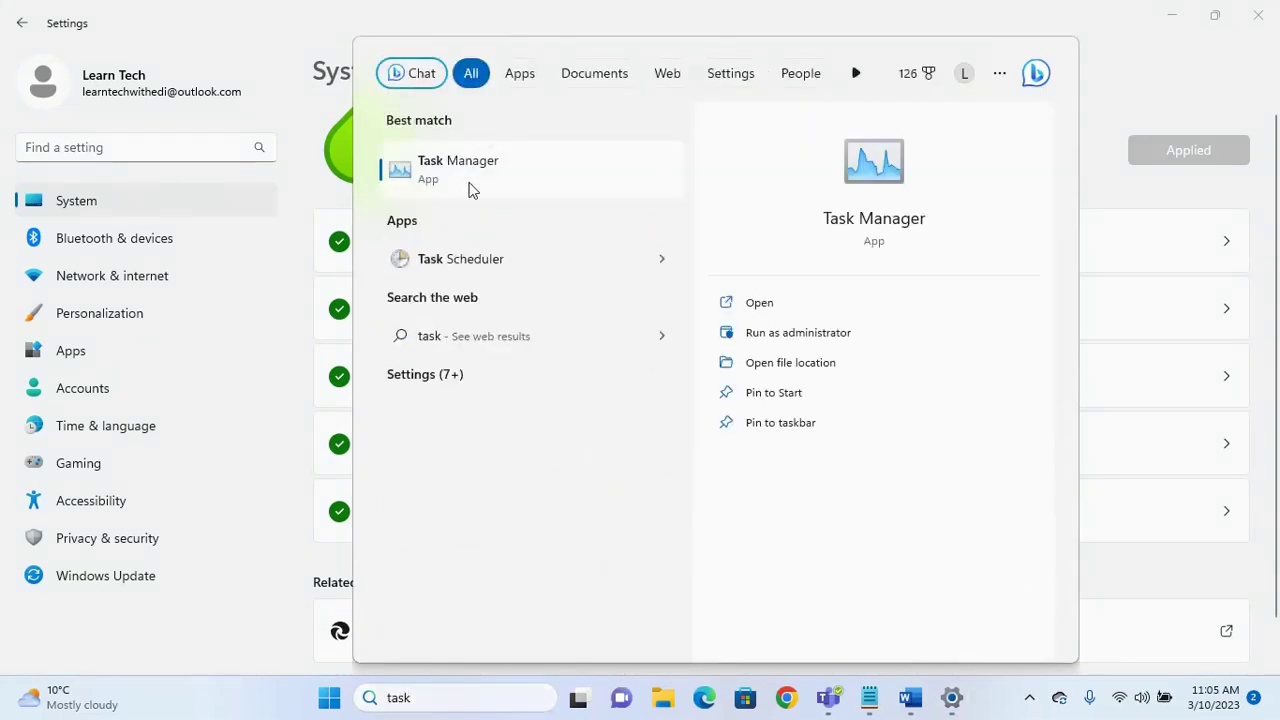
pyautogui.click(470, 182)
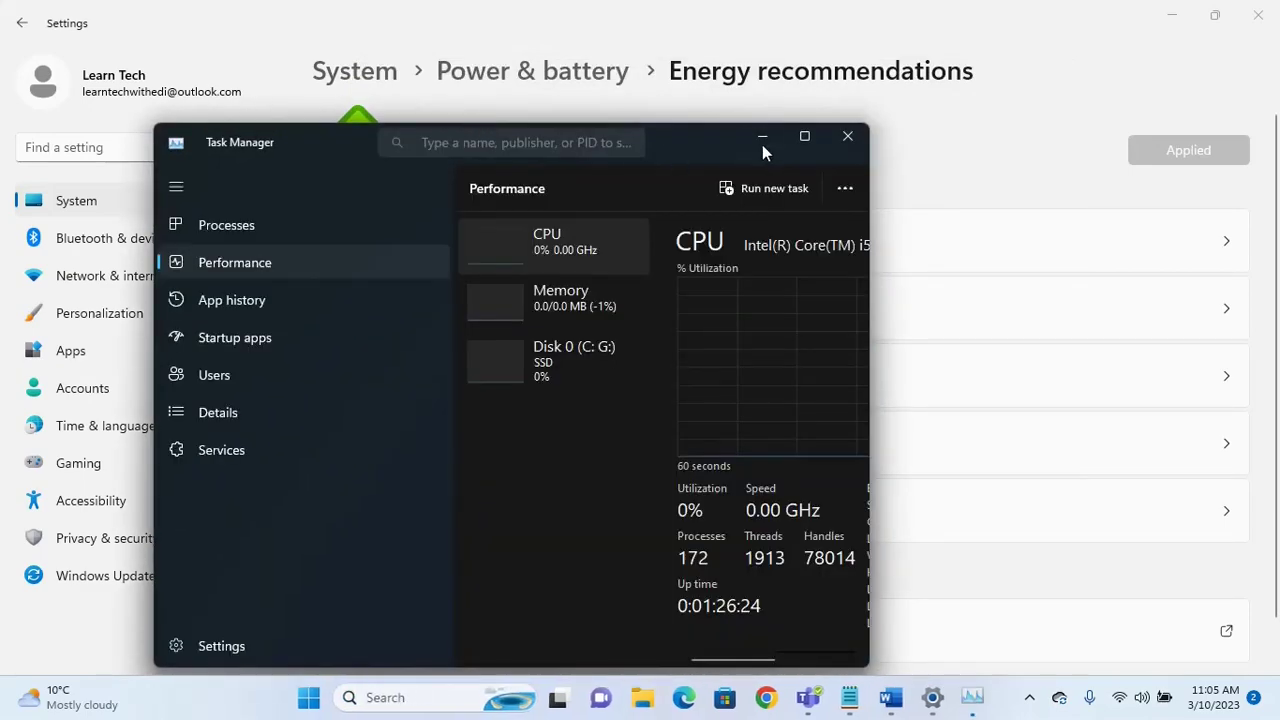
pyautogui.click(804, 135)
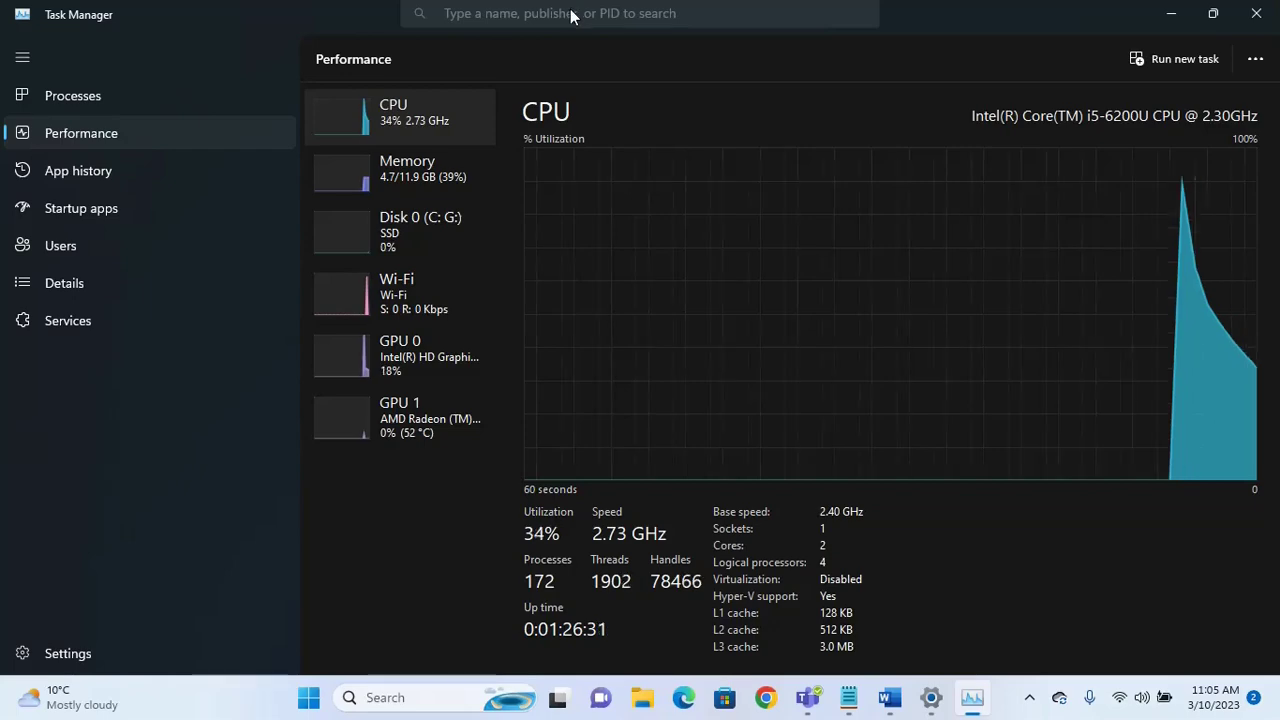
# On Processes, search for 'google' and then 'word', then clear the search to list all processes
pyautogui.click(669, 15)
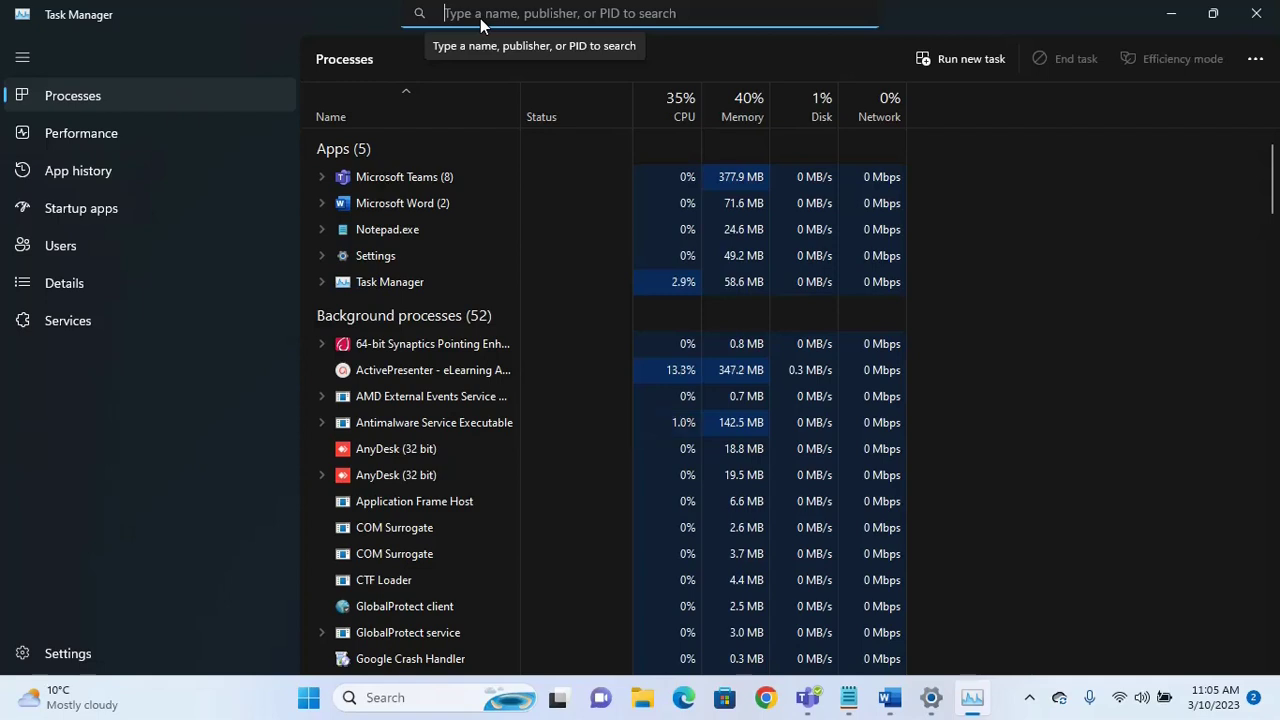
pyautogui.write('google ch')
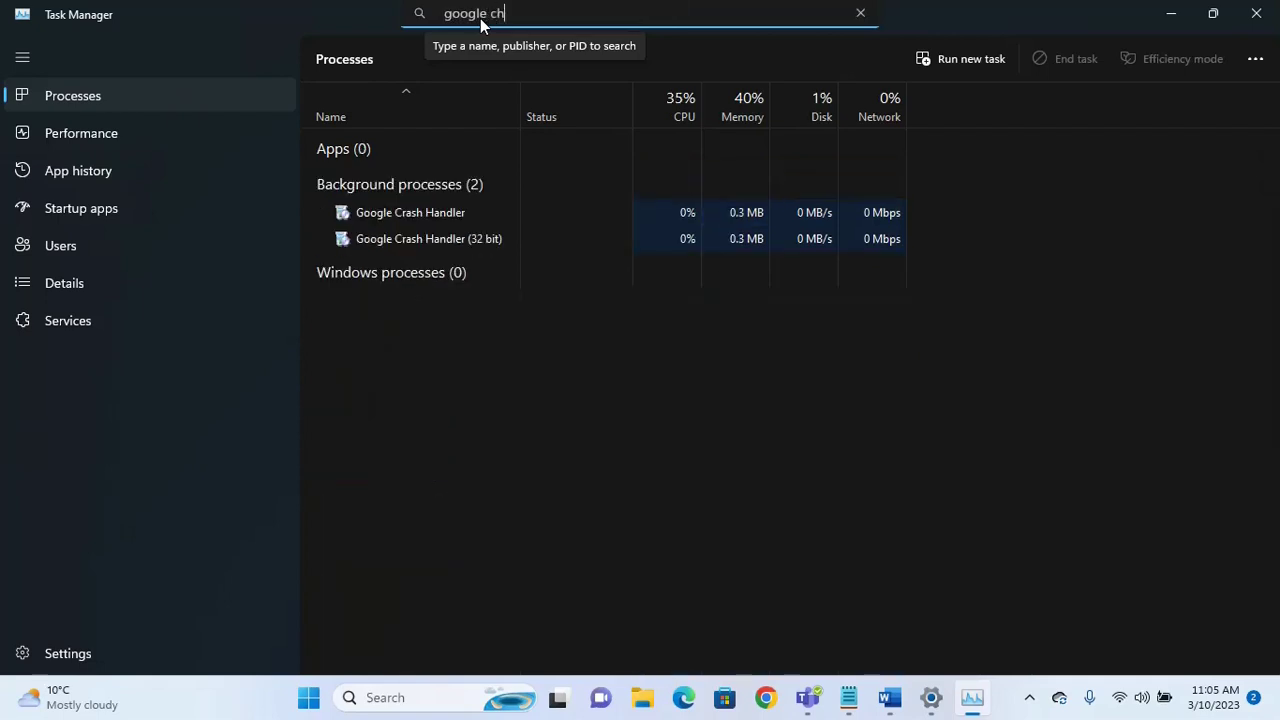
pyautogui.press('BackSpace')
pyautogui.press('BackSpace')
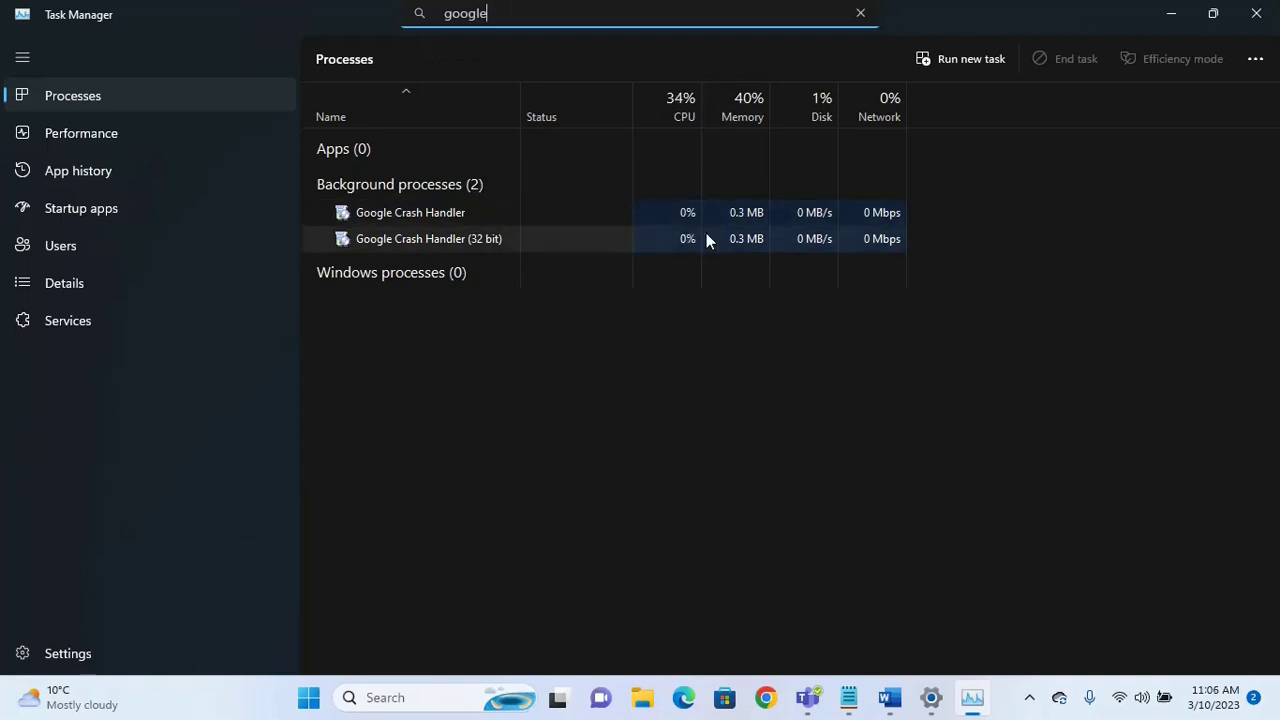
pyautogui.doubleClick(546, 12)
pyautogui.write('word')
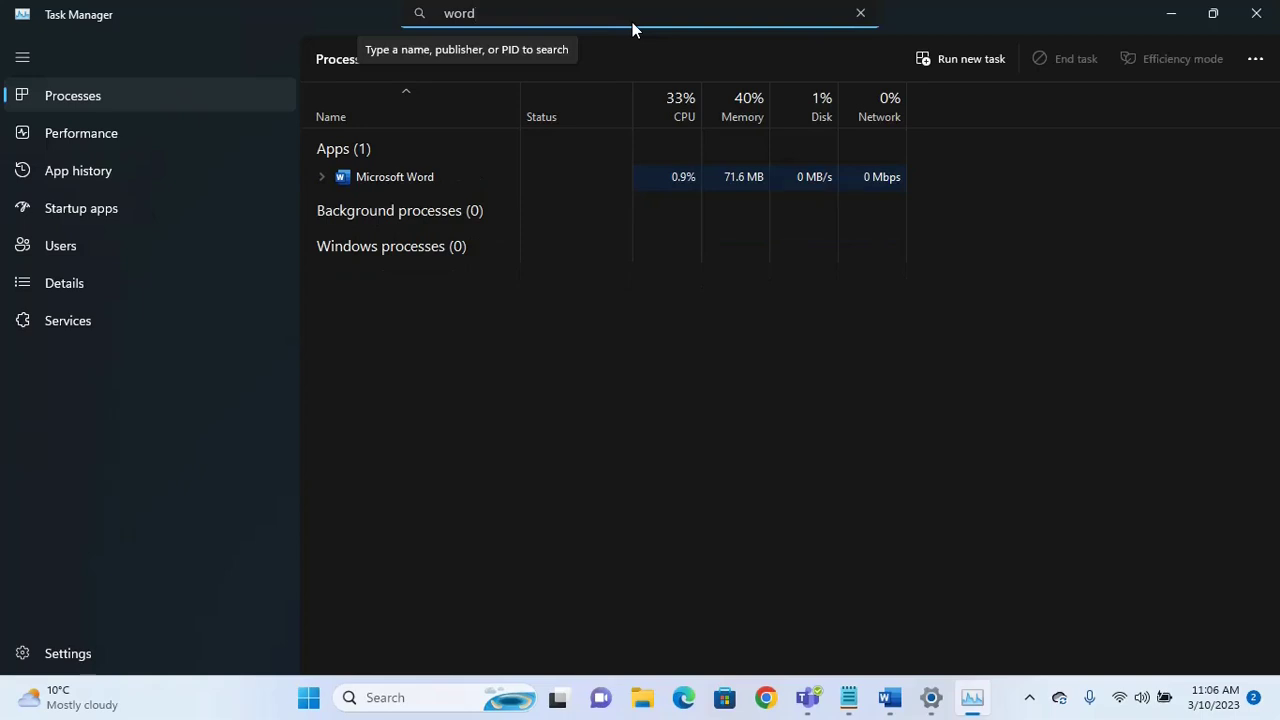
pyautogui.press('Escape')
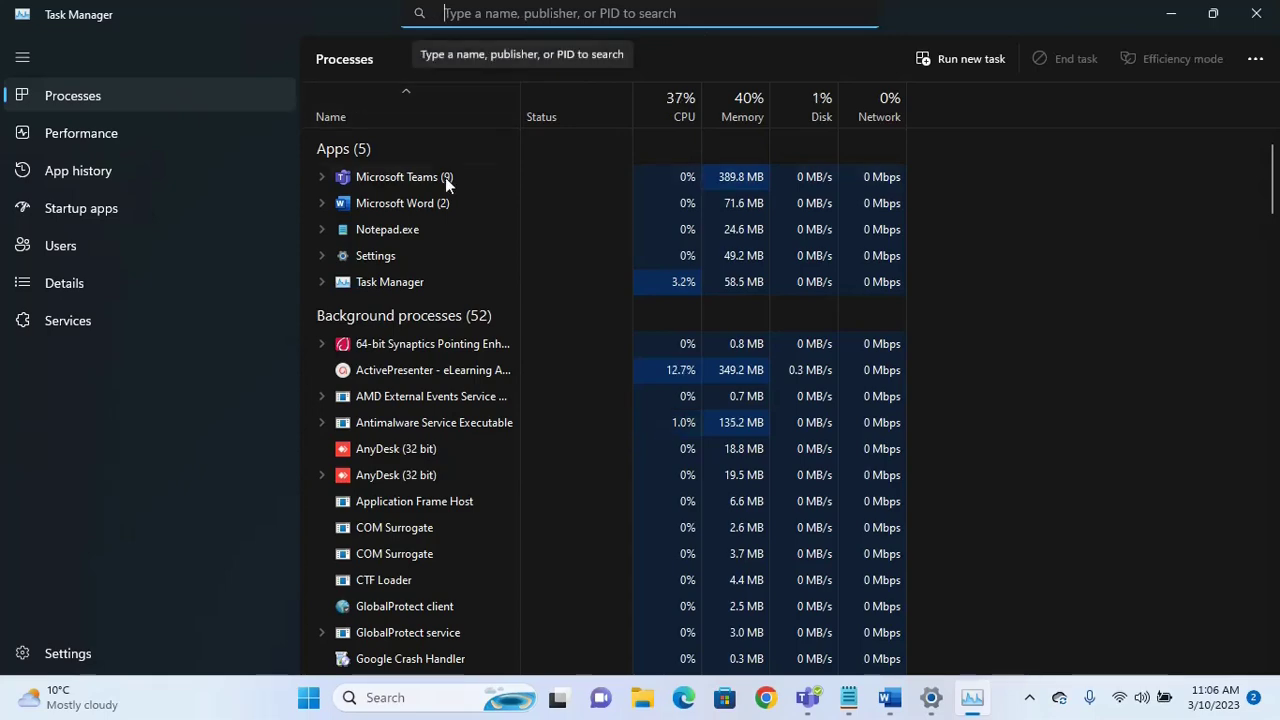
pyautogui.scroll(-2, 505, 365)
pyautogui.scroll(1, 500, 340)
pyautogui.scroll(1, 501, 317)
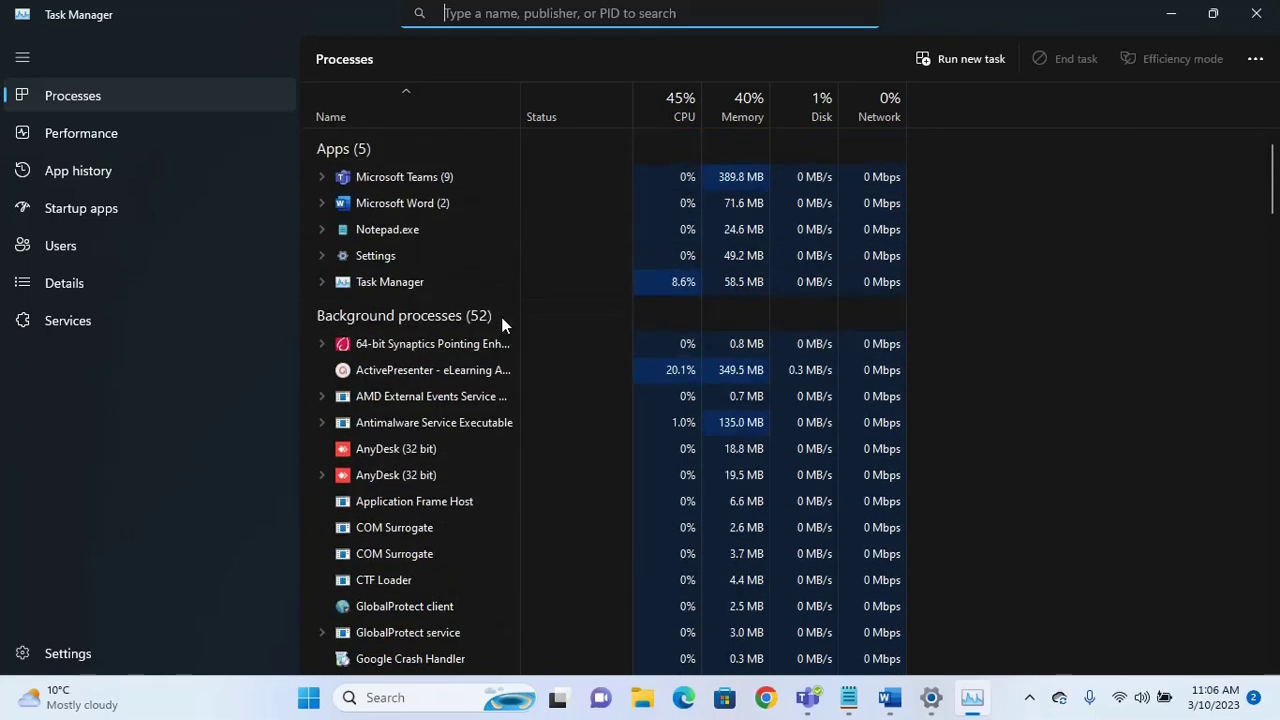
pyautogui.scroll(-2, 500, 310)
pyautogui.scroll(-2, 436, 411)
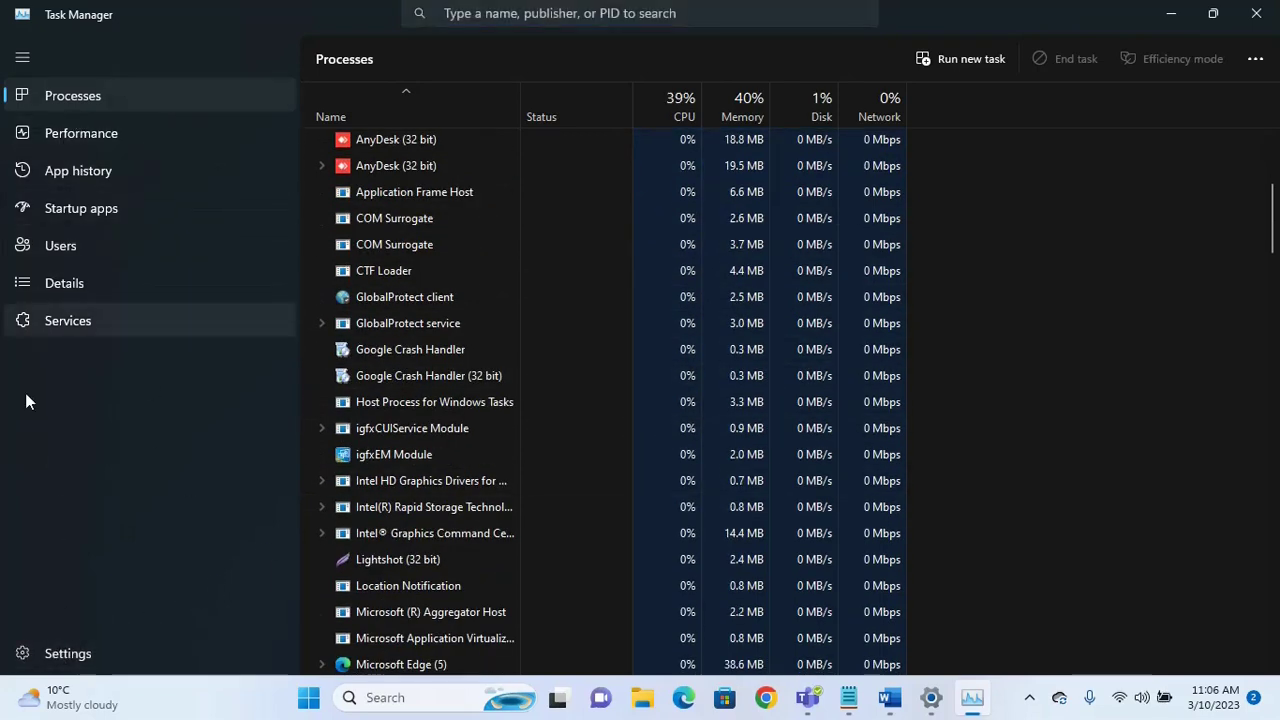
# In Task Manager settings, try the Light and Dark themes, then choose Use system setting
pyautogui.click(20, 653)
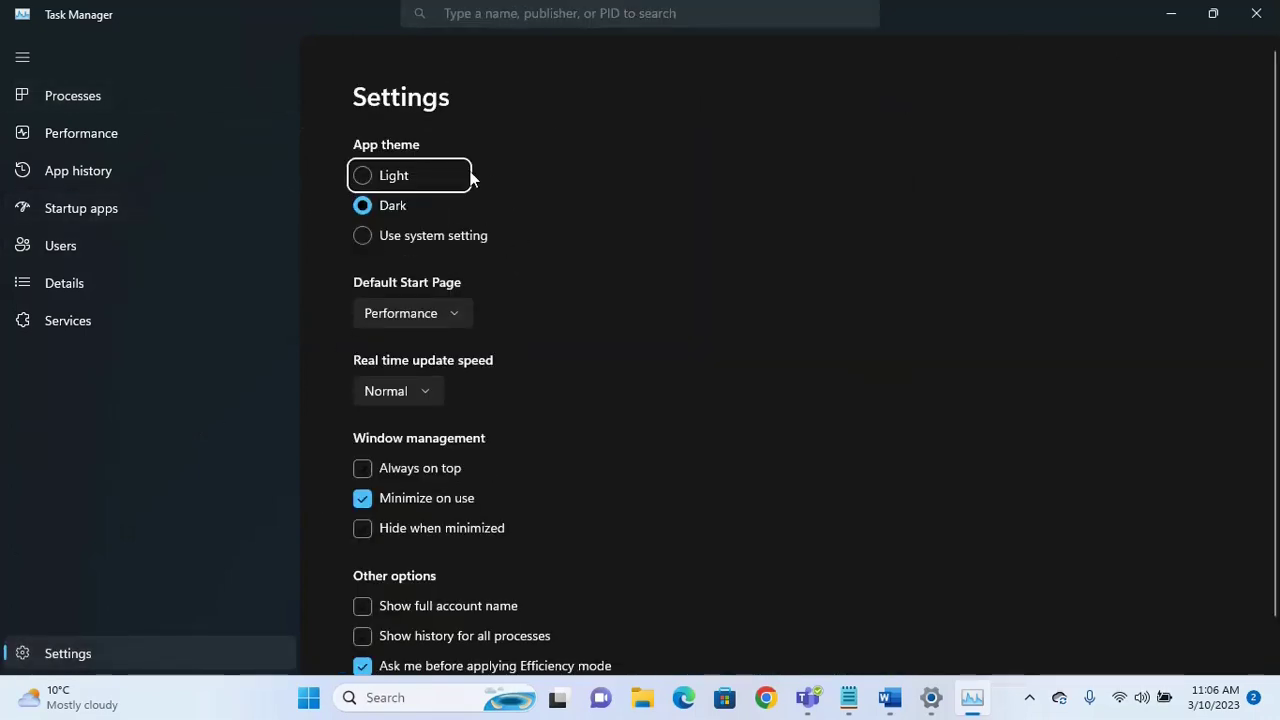
pyautogui.click(395, 175)
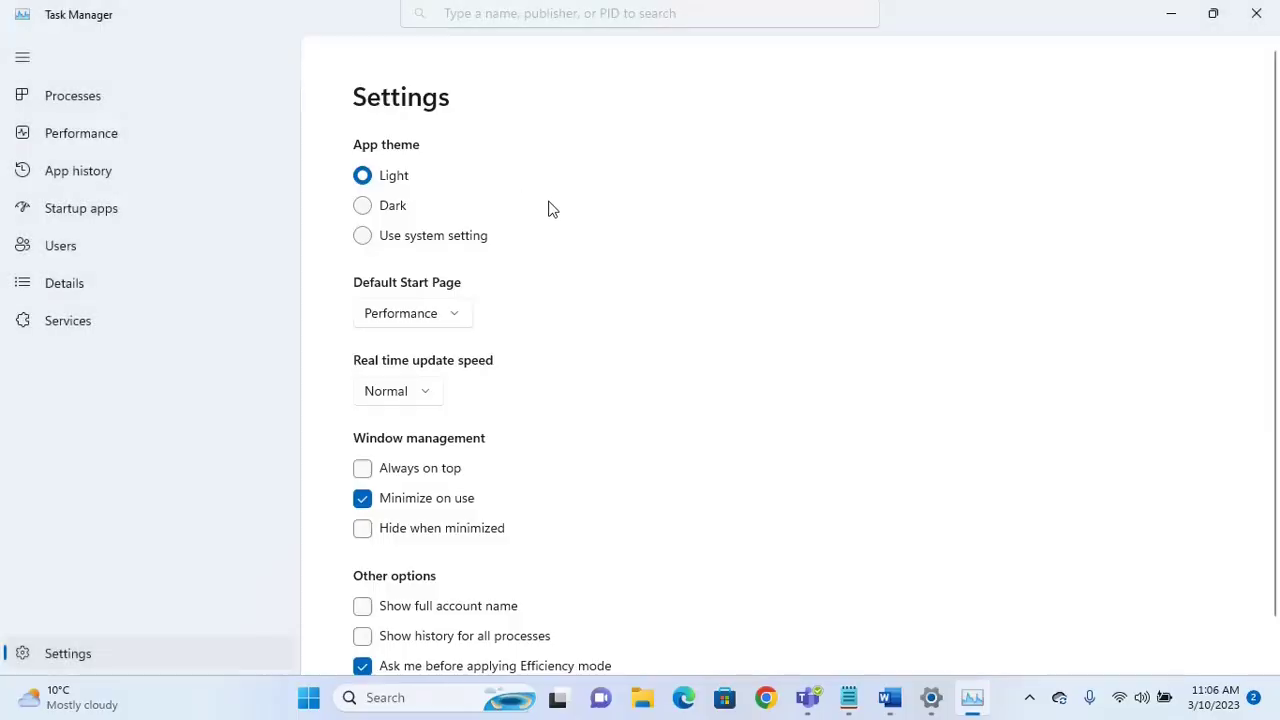
pyautogui.click(403, 212)
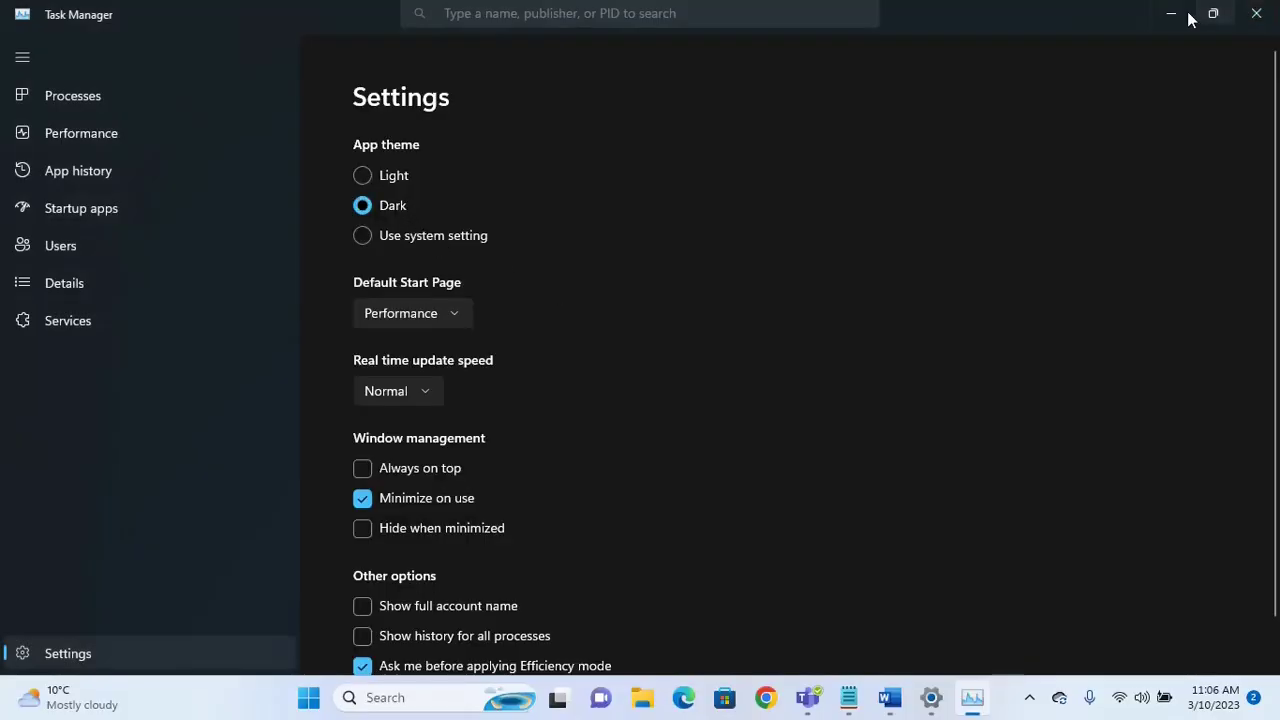
pyautogui.moveTo(1114, 23); pyautogui.dragTo(927, 324)
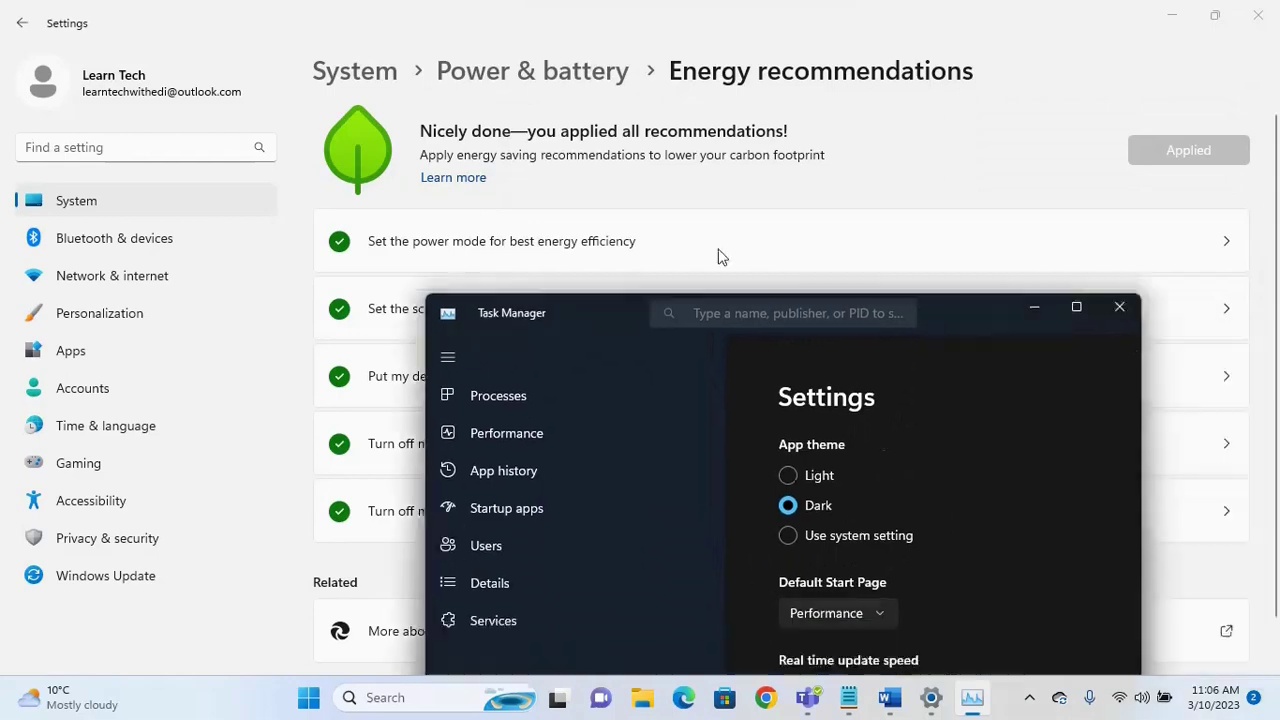
pyautogui.moveTo(998, 307); pyautogui.dragTo(706, 203)
pyautogui.click(783, 203)
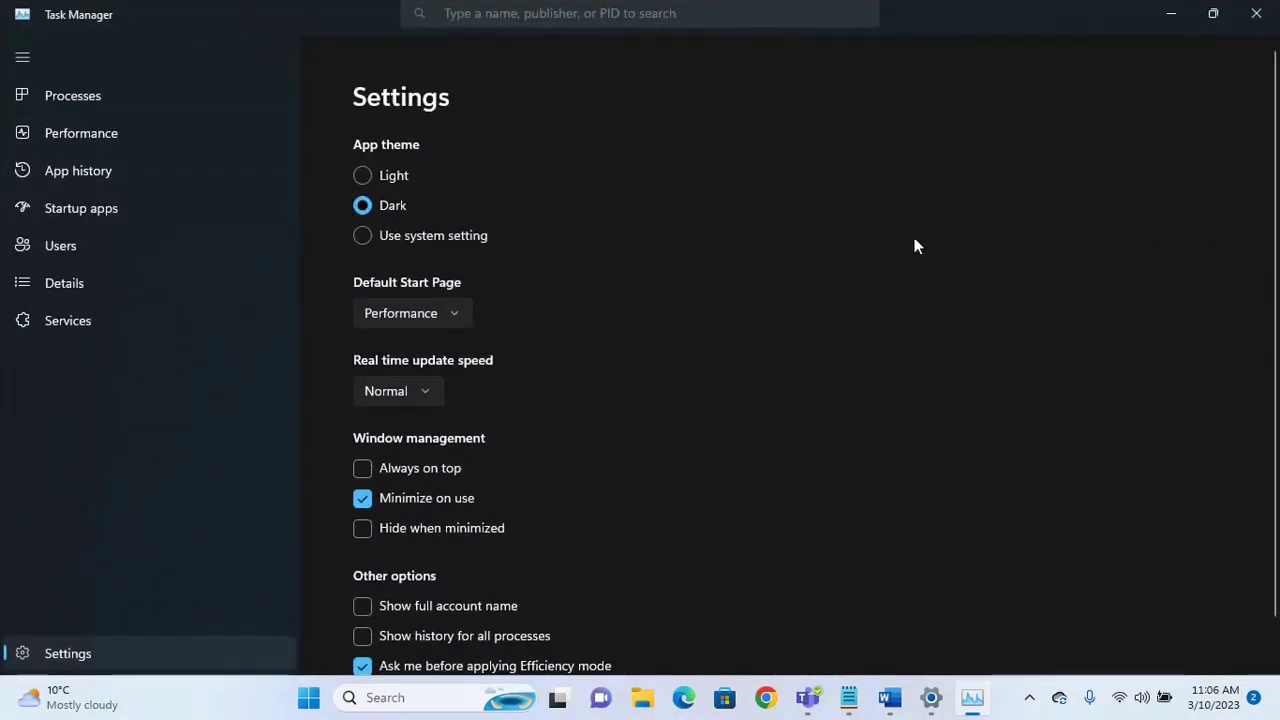
pyautogui.click(474, 235)
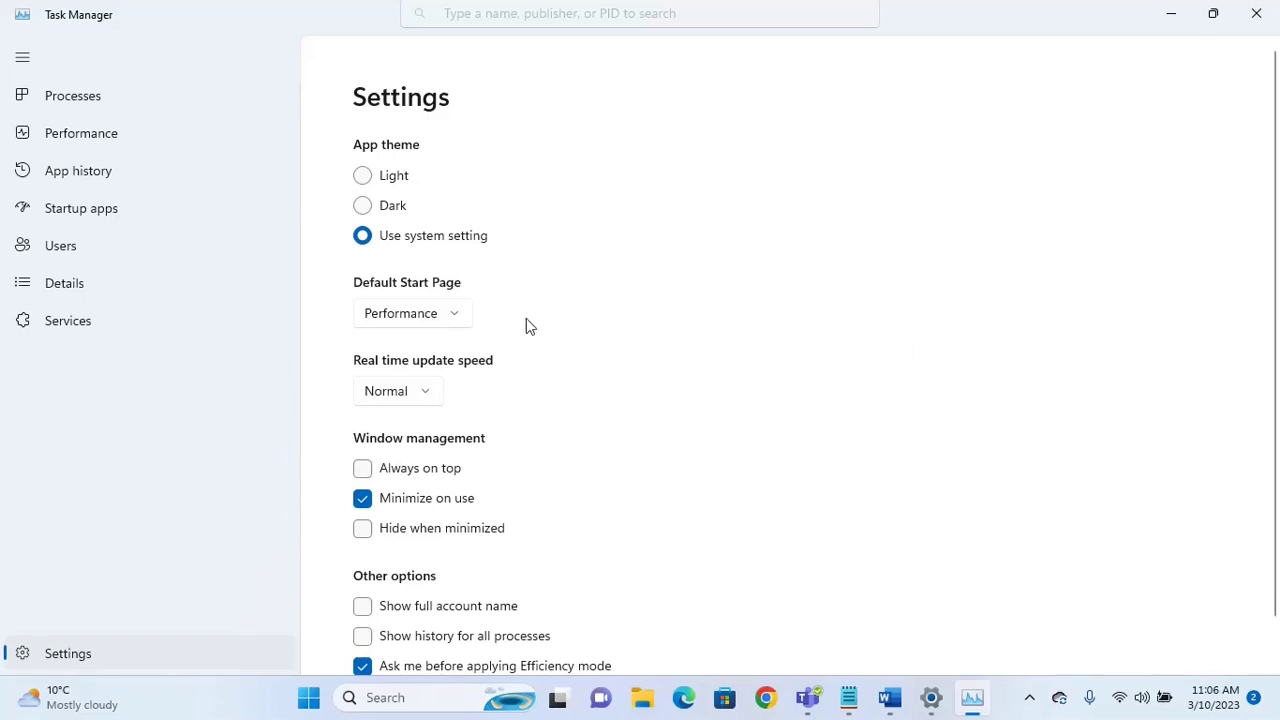
# Set the default start page to Processes and minimize Task Manager
pyautogui.click(392, 320)
pyautogui.click(391, 319)
pyautogui.click(391, 317)
pyautogui.click(408, 290)
pyautogui.click(411, 320)
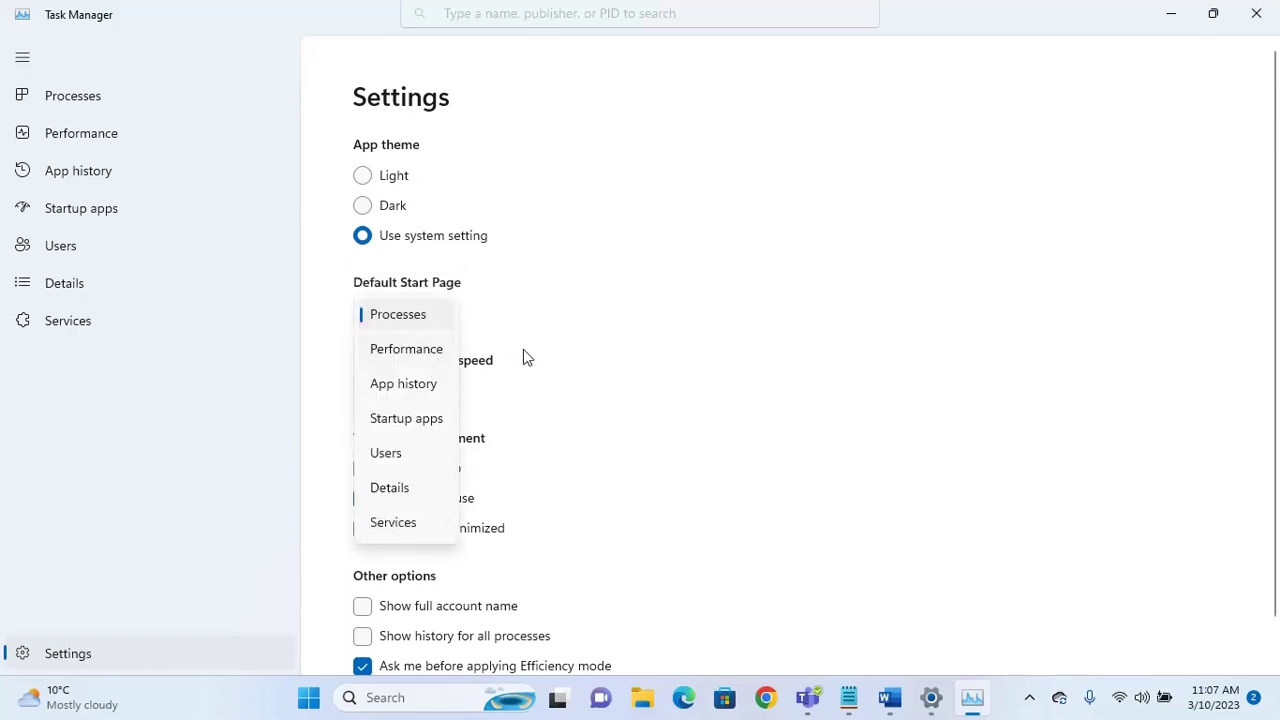
pyautogui.click(680, 343)
pyautogui.scroll(-1, 620, 360)
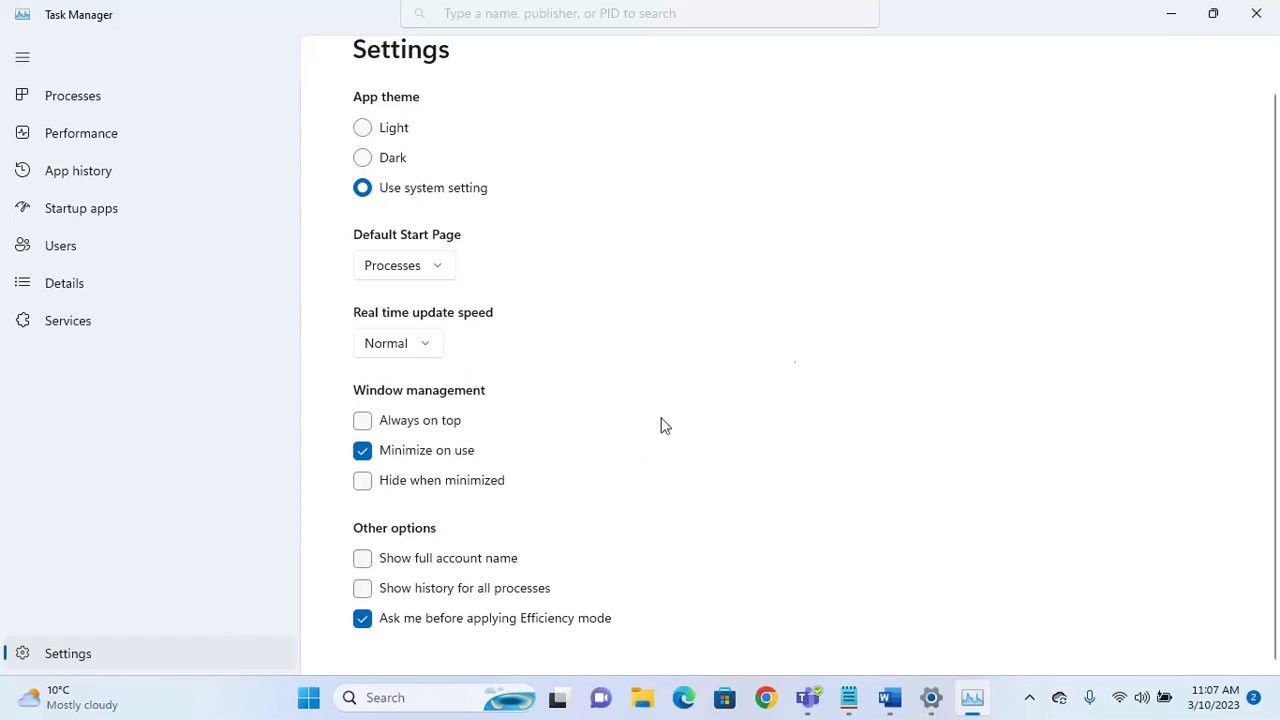
pyautogui.click(1170, 14)
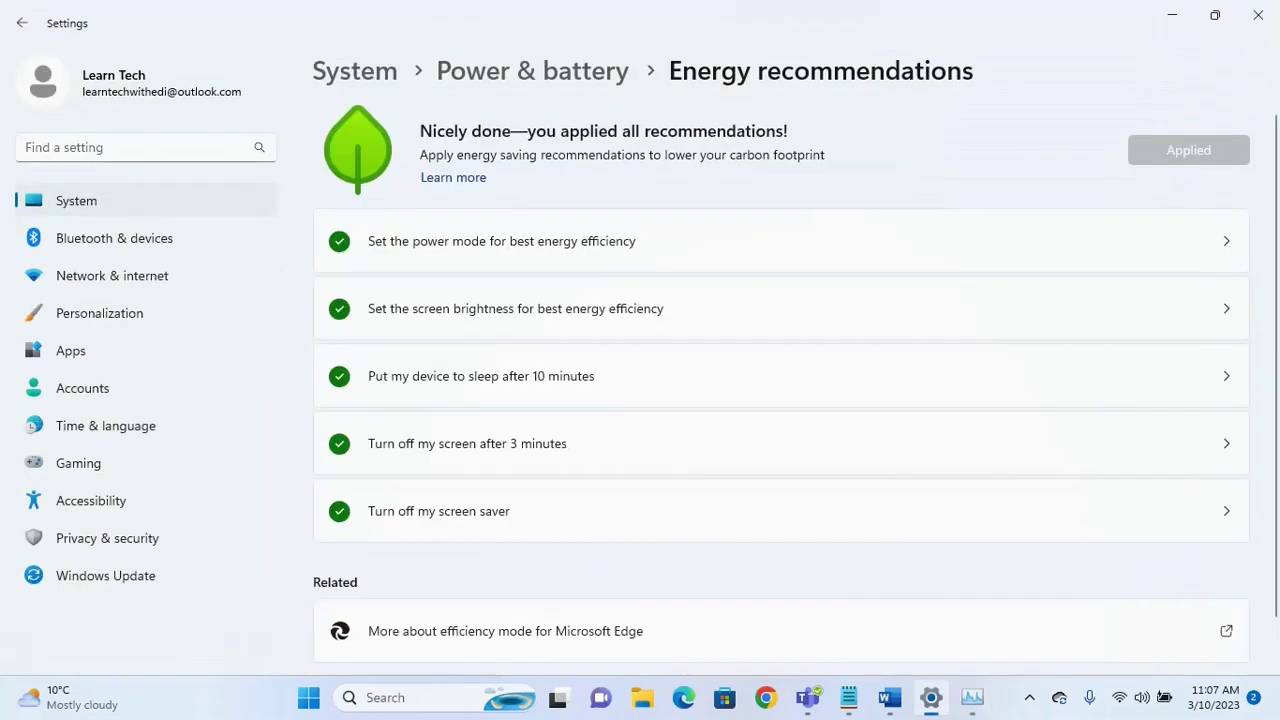
# Launch Snipping Tool from Windows search ('sni') and maximize its window
pyautogui.click(399, 699)
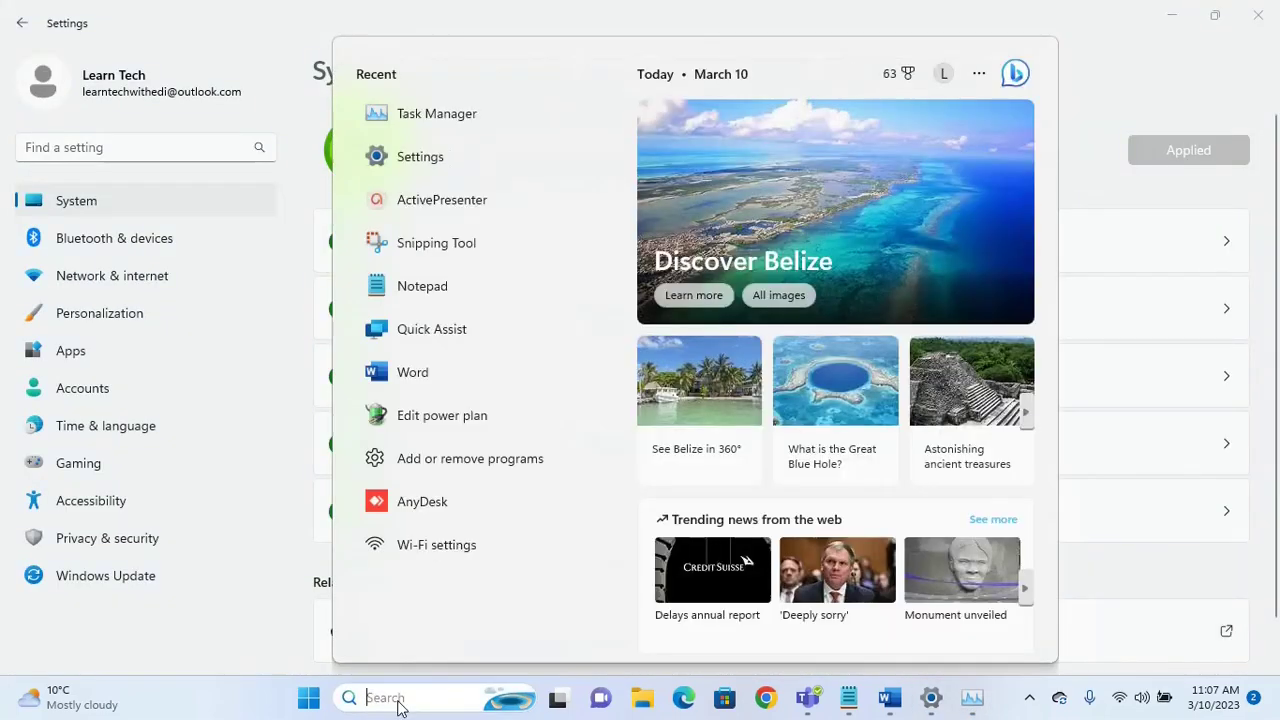
pyautogui.write('sni')
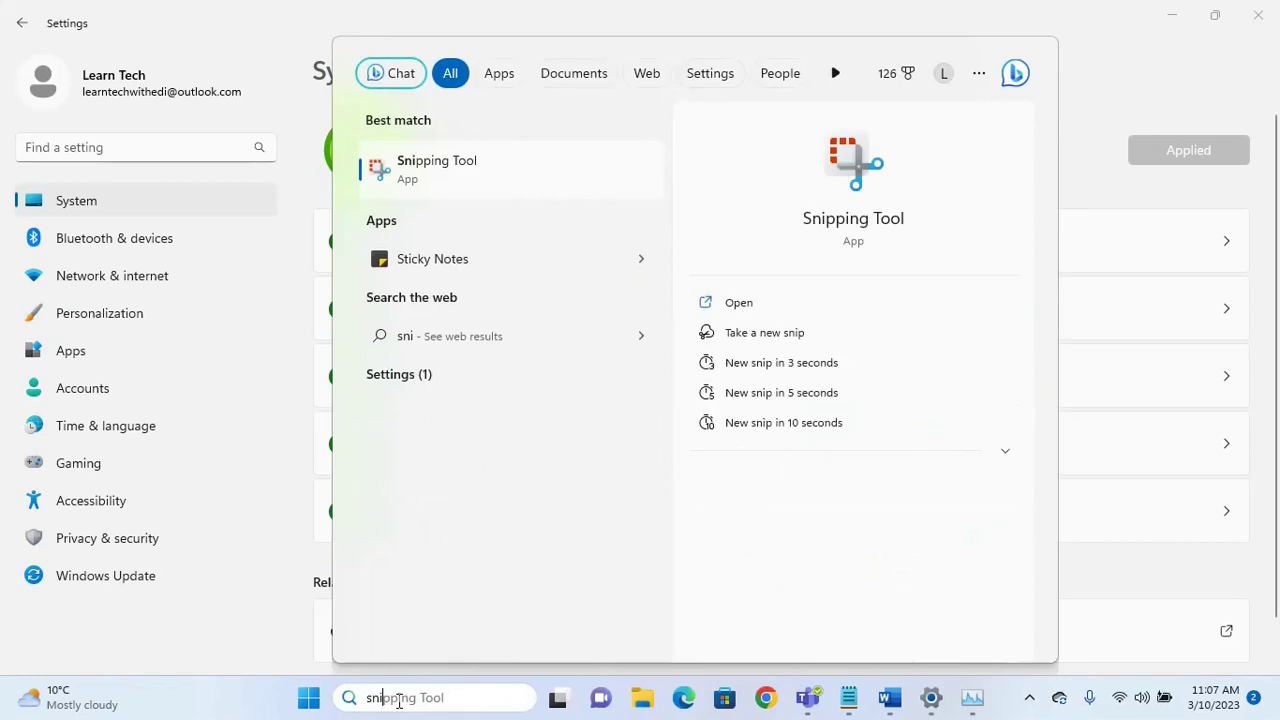
pyautogui.press('Return')
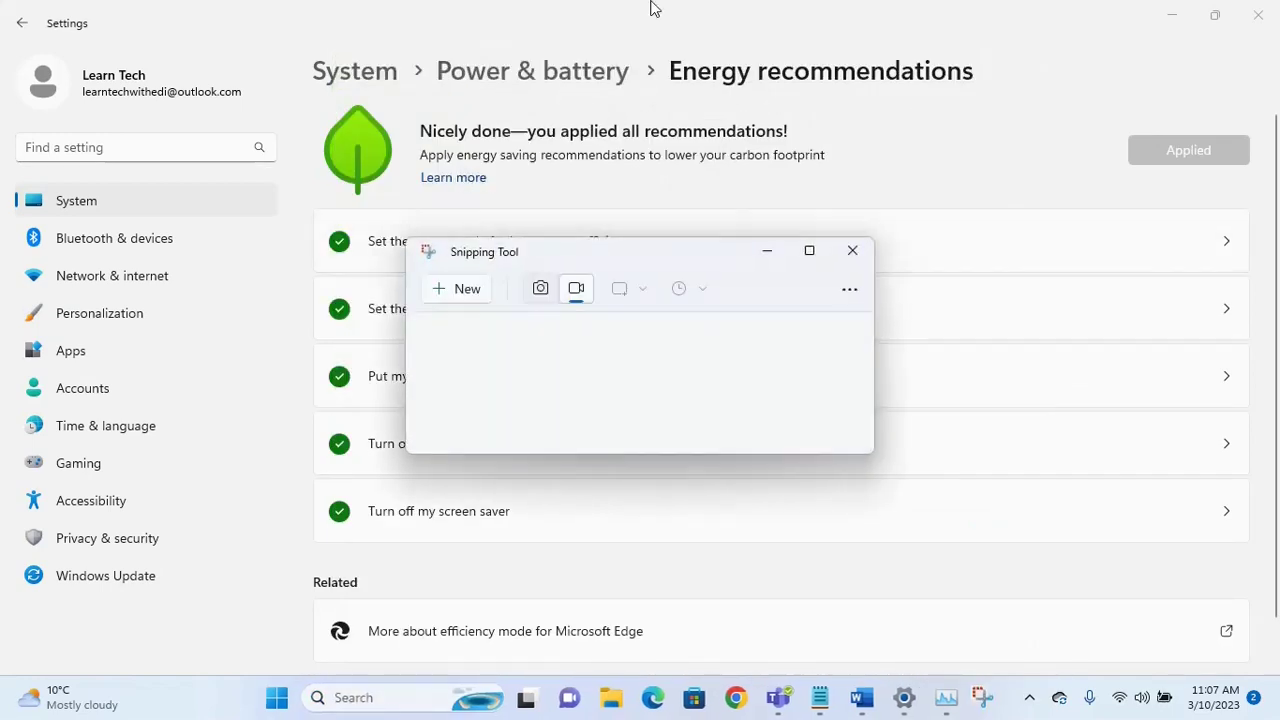
pyautogui.click(809, 250)
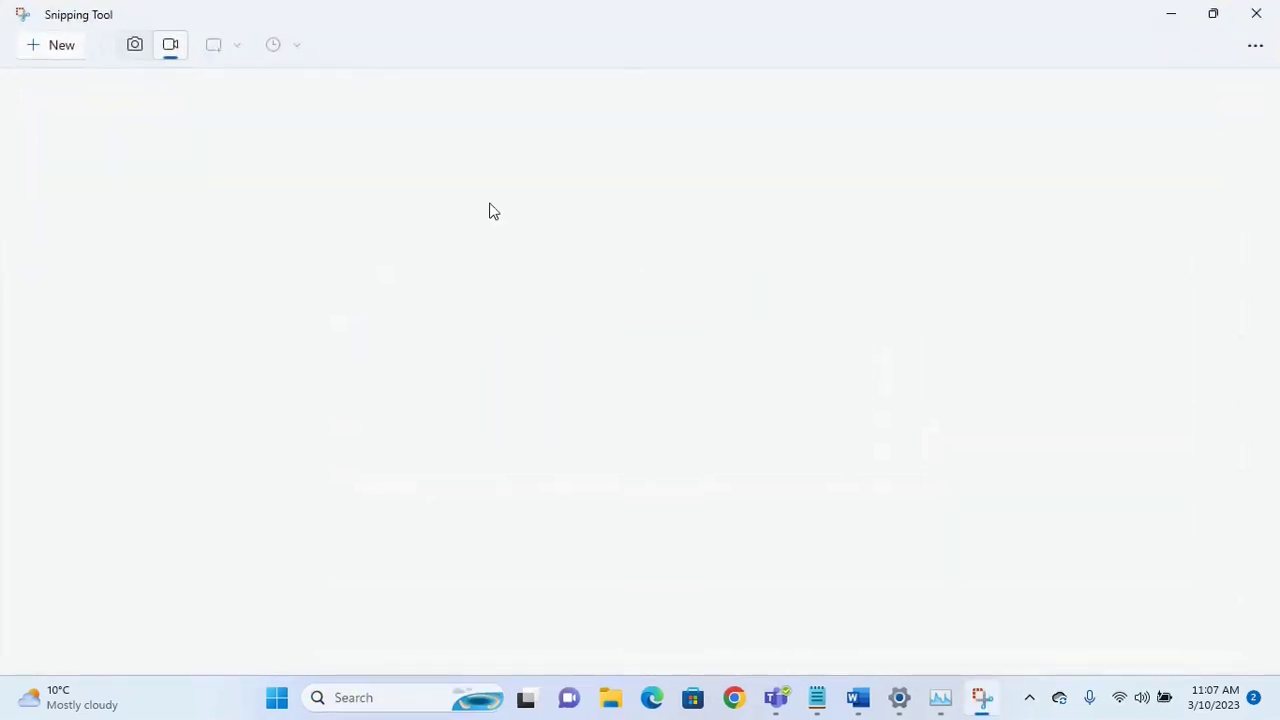
# In video Record mode, start recording a region covering most of the Settings page
pyautogui.click(137, 45)
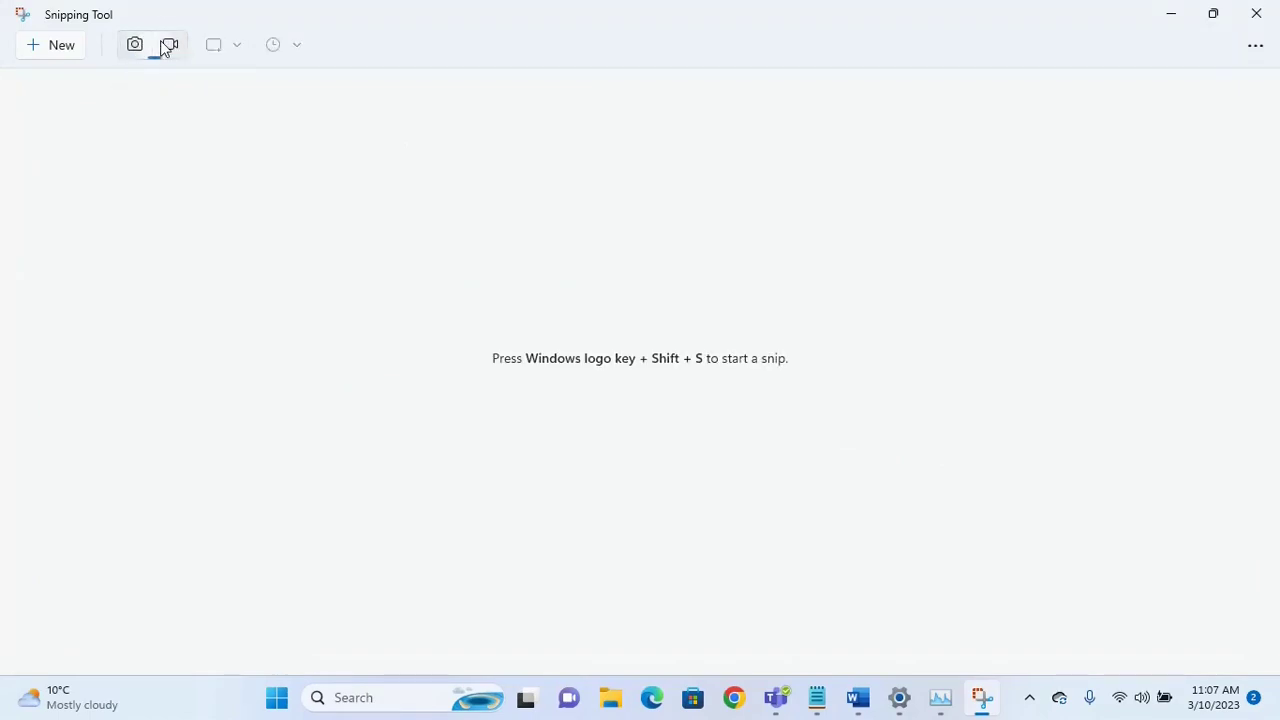
pyautogui.click(167, 46)
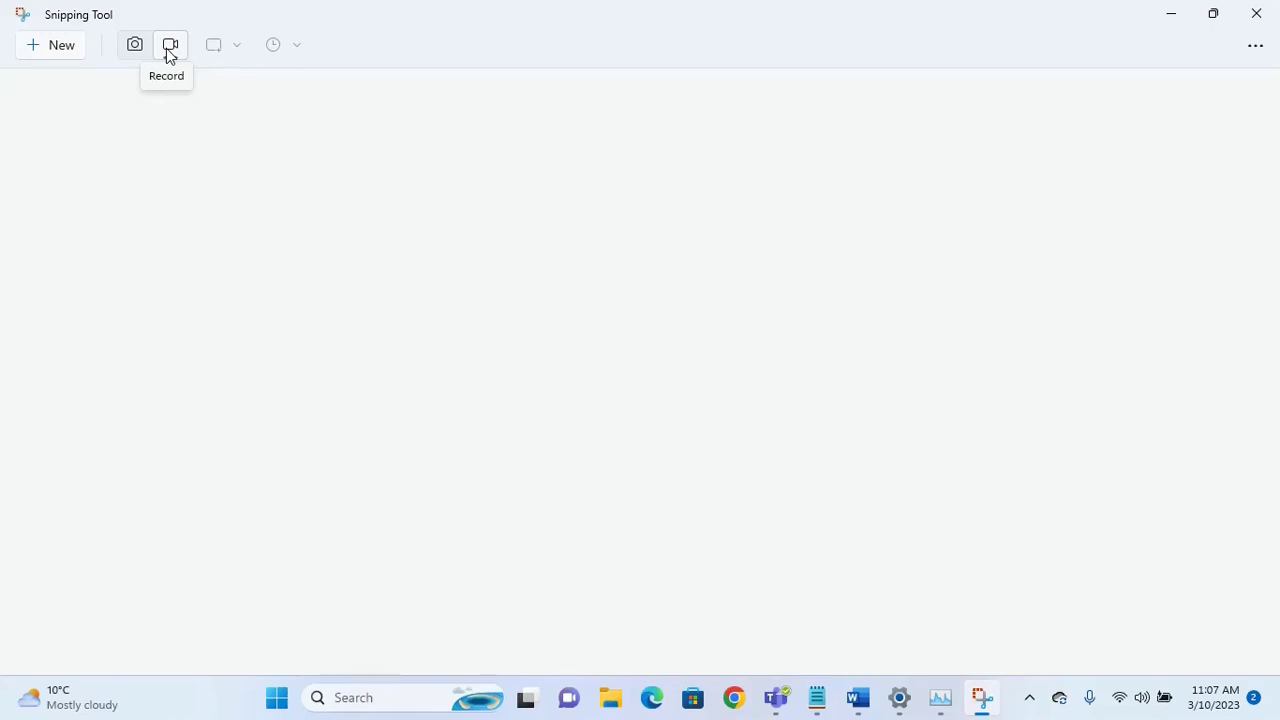
pyautogui.click(178, 48)
pyautogui.click(38, 46)
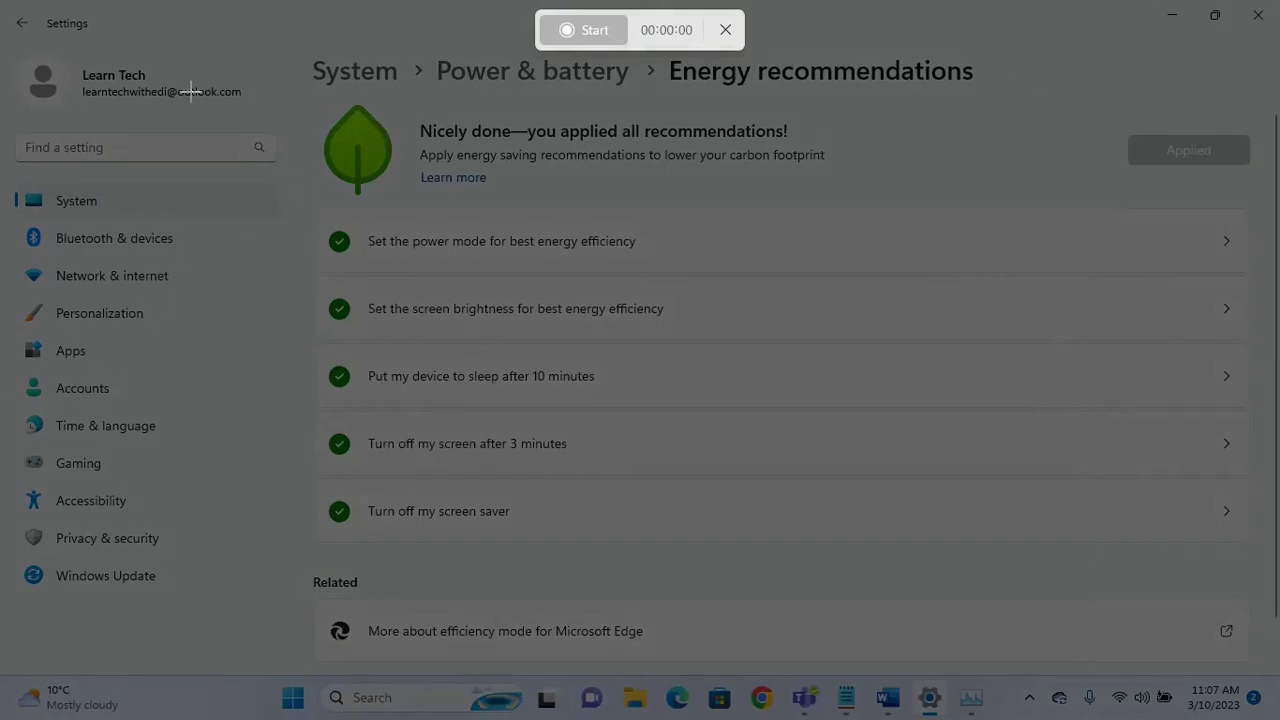
pyautogui.moveTo(162, 46); pyautogui.dragTo(1148, 633)
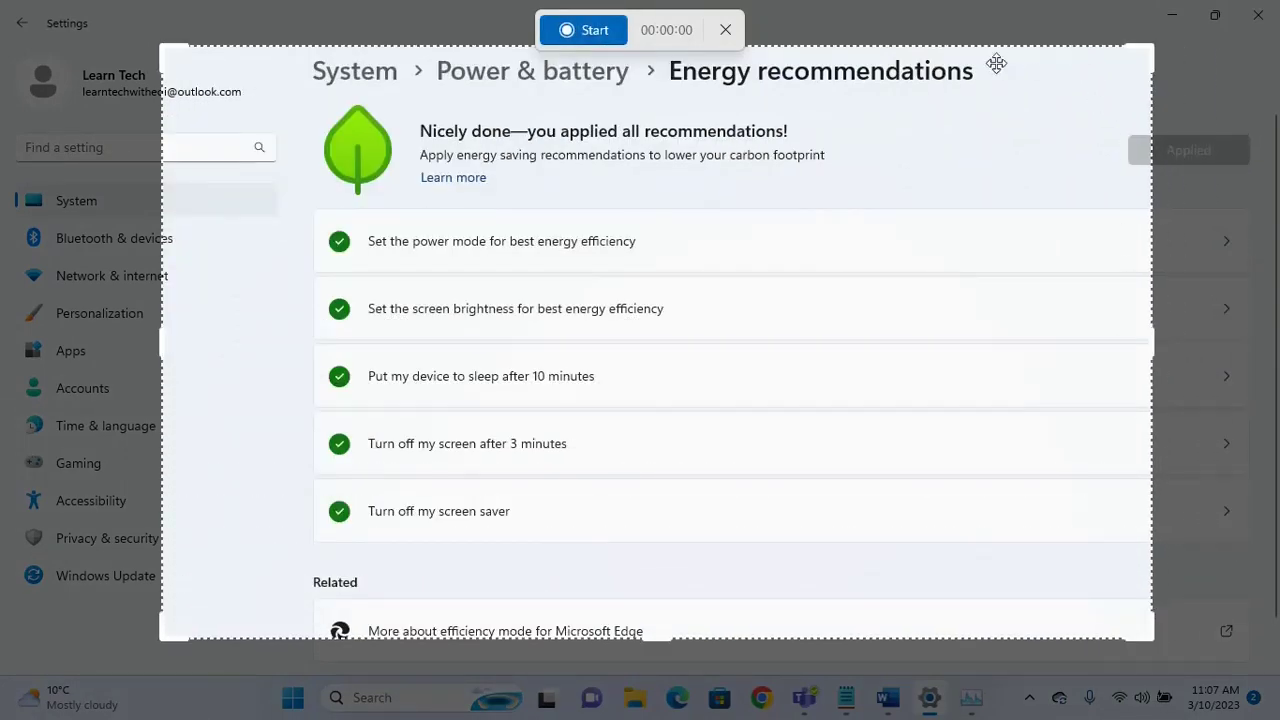
pyautogui.click(601, 38)
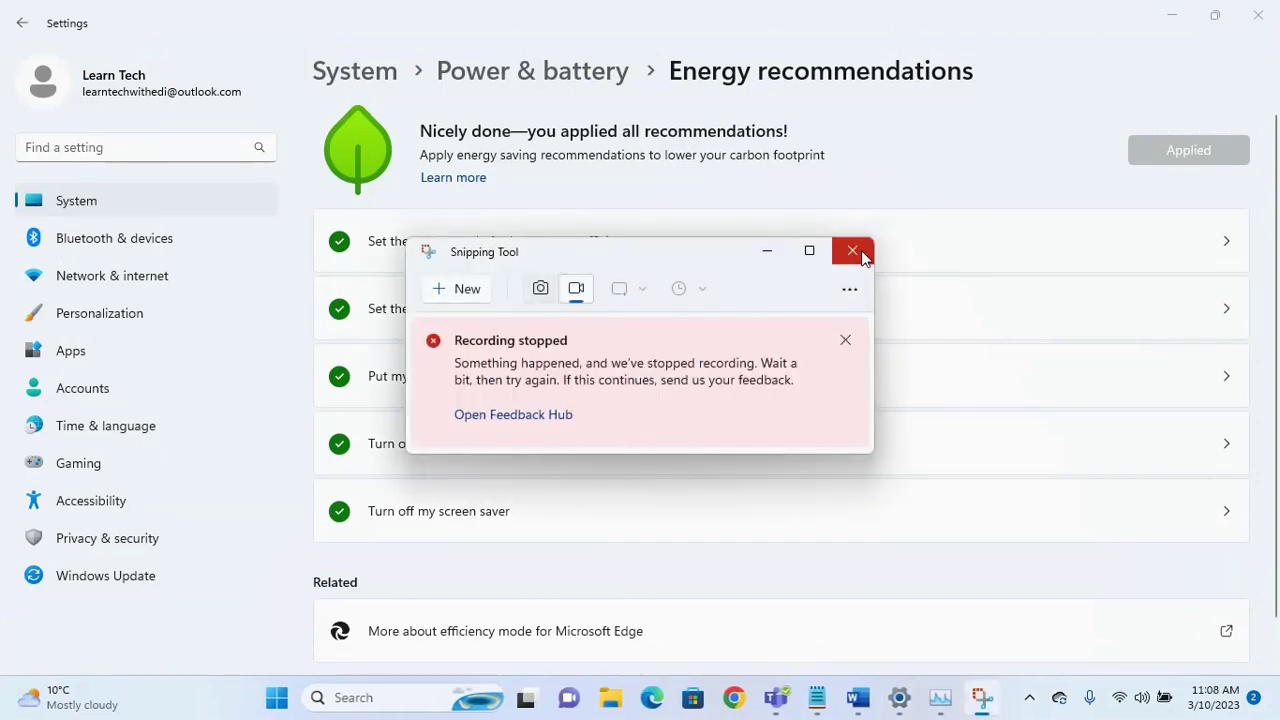
# Close Snipping Tool, dismissing its Recording stopped error
pyautogui.click(852, 251)
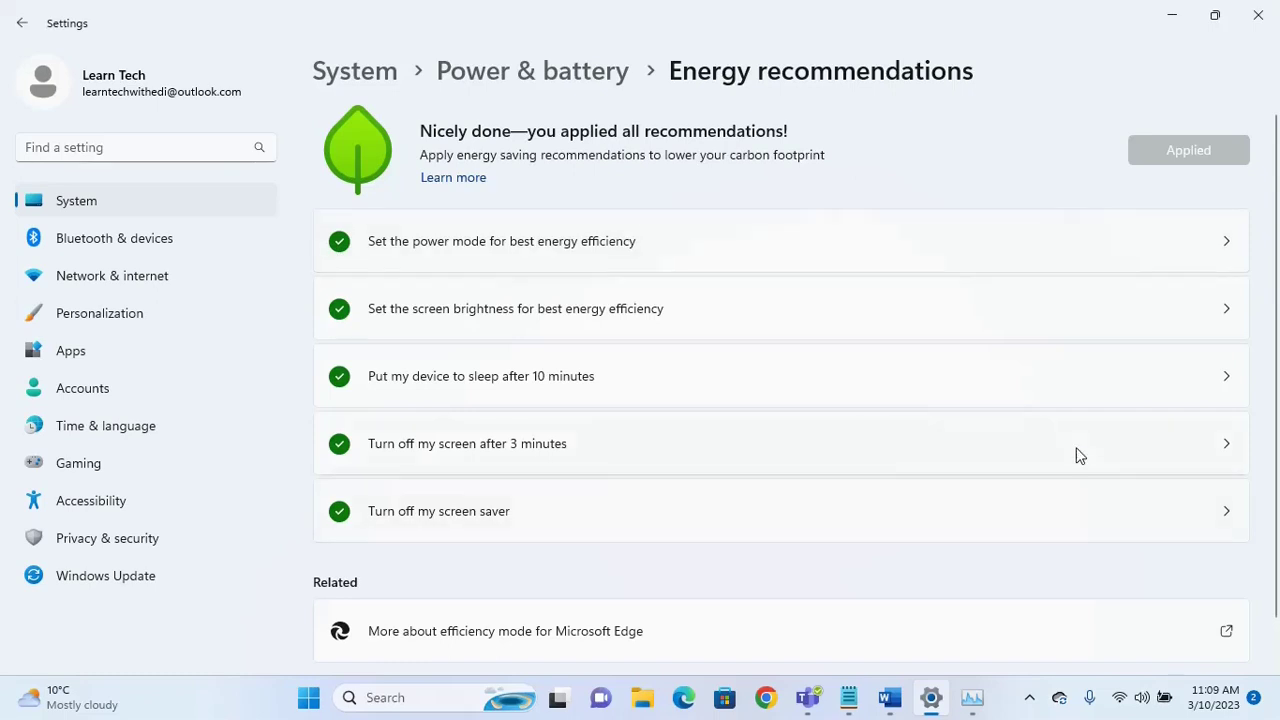
# Open the hidden tray icons flyout, close it once, and reopen it
pyautogui.click(1031, 699)
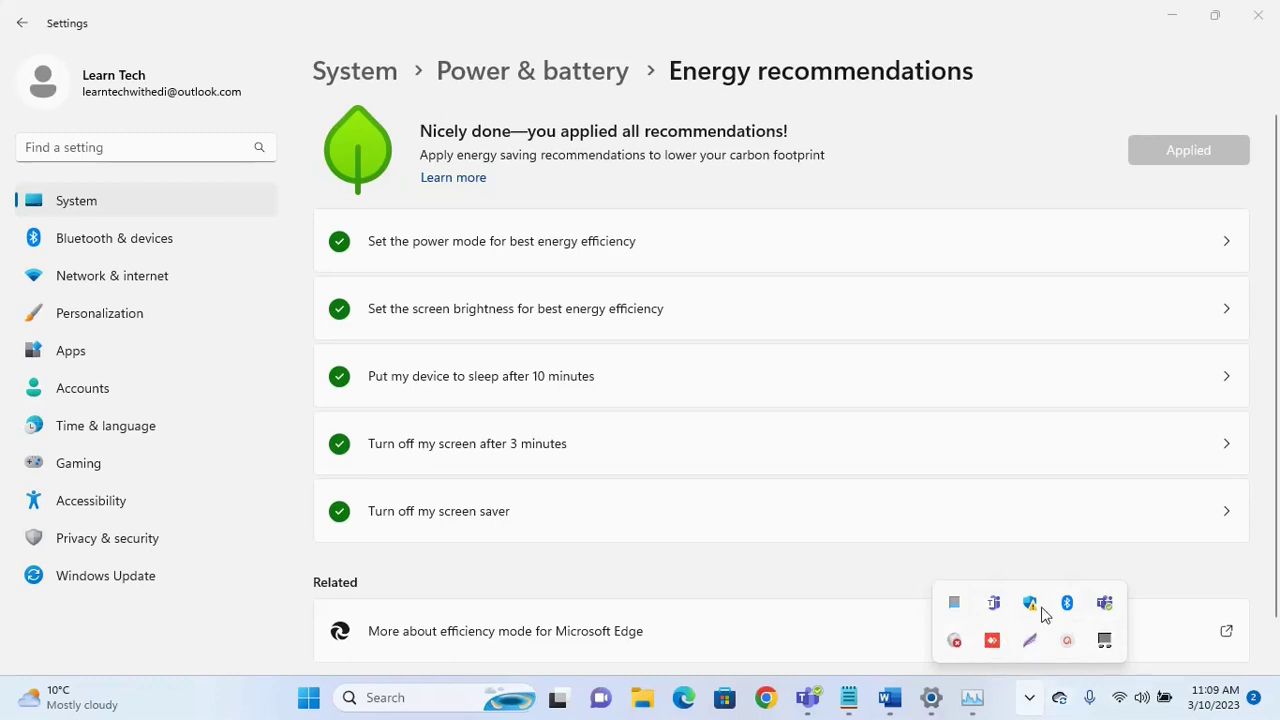
pyautogui.click(1031, 701)
pyautogui.click(1020, 699)
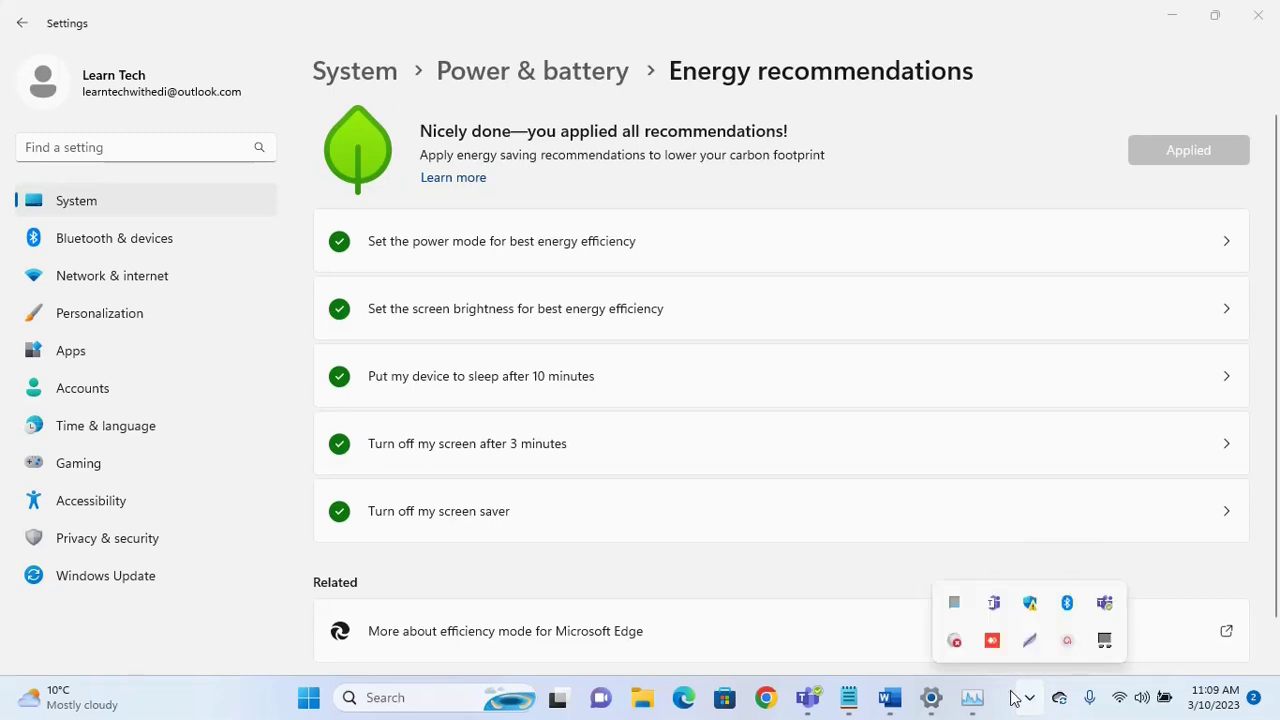